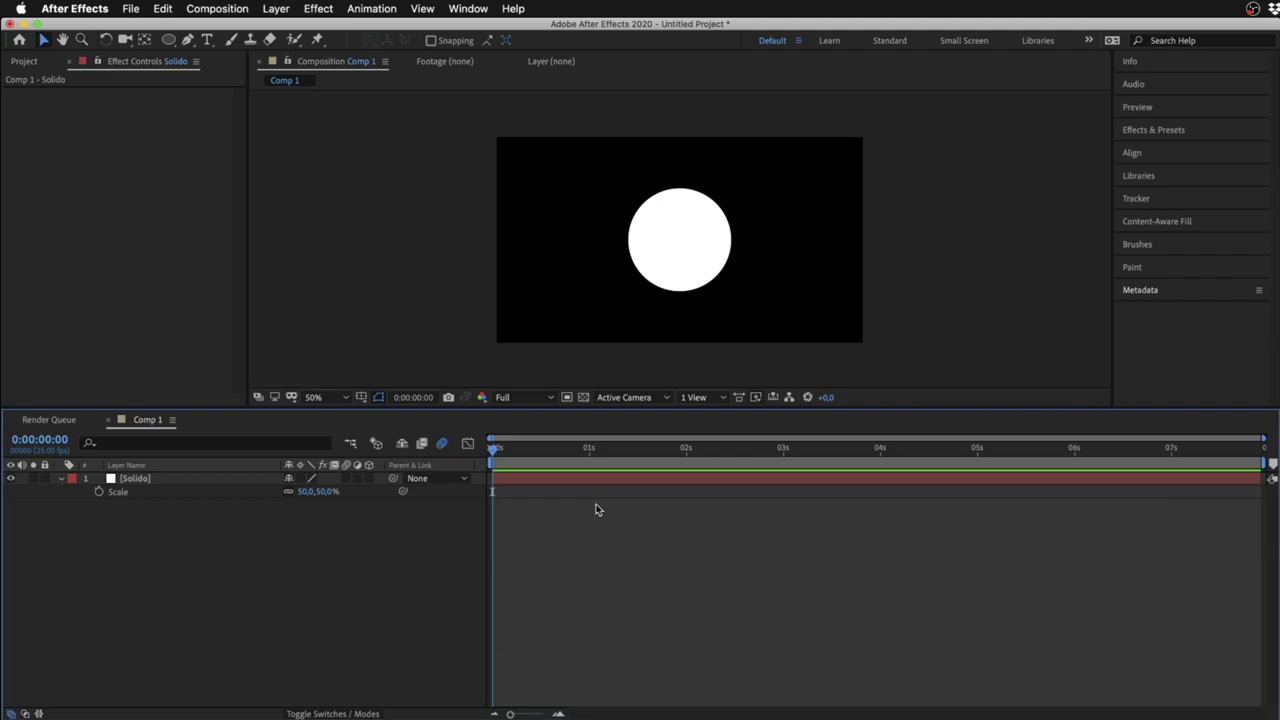
Select the white circle Solido layer in the Comp 1 timeline
{"action": "left_click", "coordinate": [597, 484]}
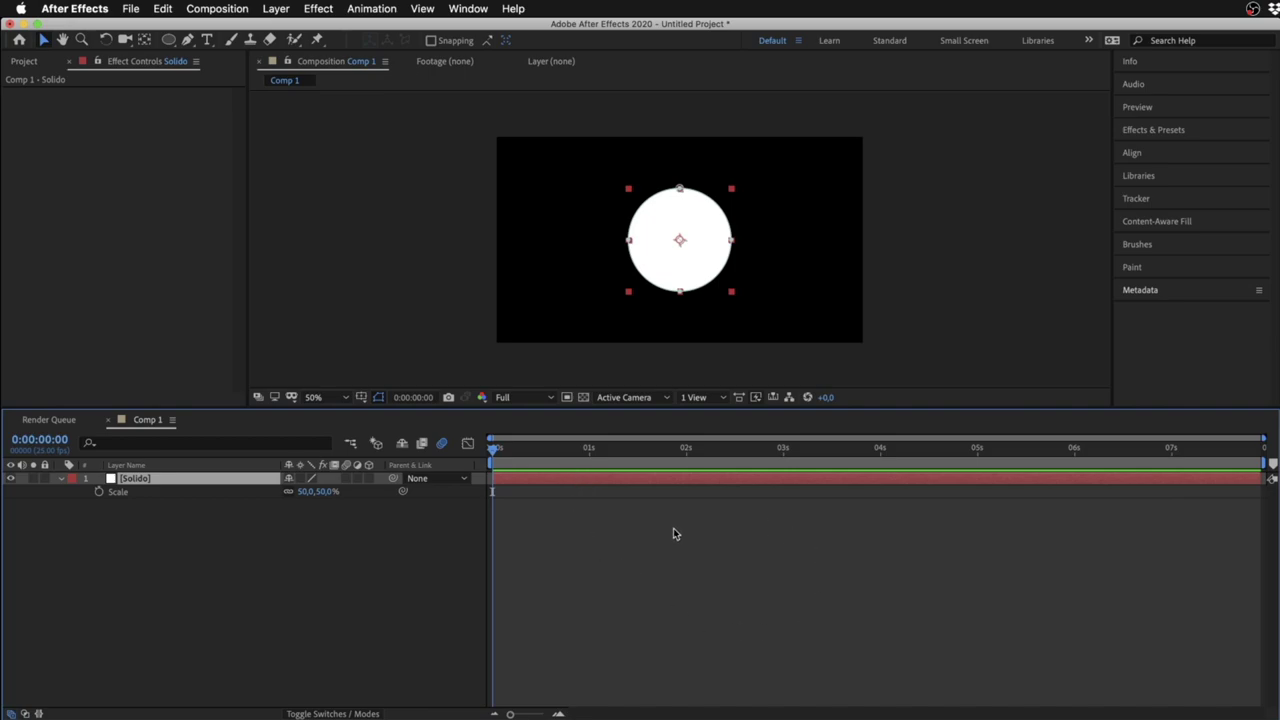
Back in After Effects, collapse and re-expand the Solido layer to reveal its Transform properties
{"action": "key", "text": "super+Tab"}
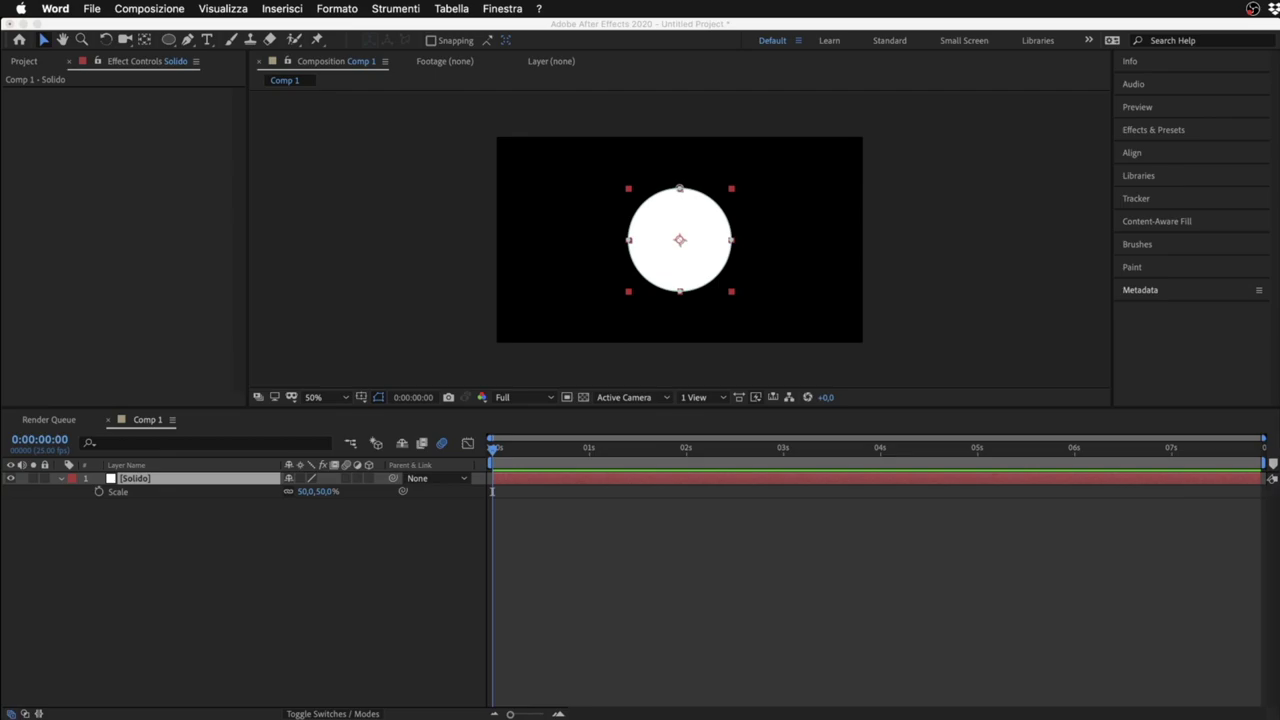
{"action": "left_click", "coordinate": [714, 525]}
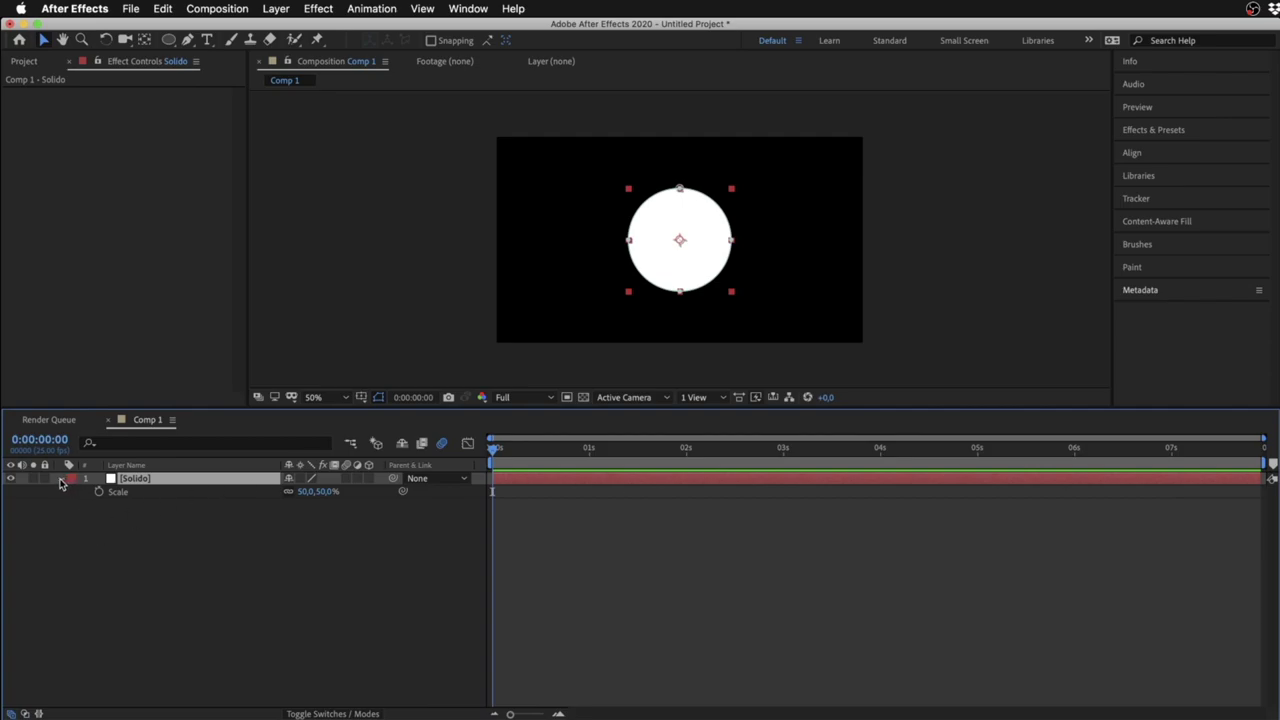
{"action": "left_click", "coordinate": [60, 480]}
{"action": "left_click", "coordinate": [60, 481]}
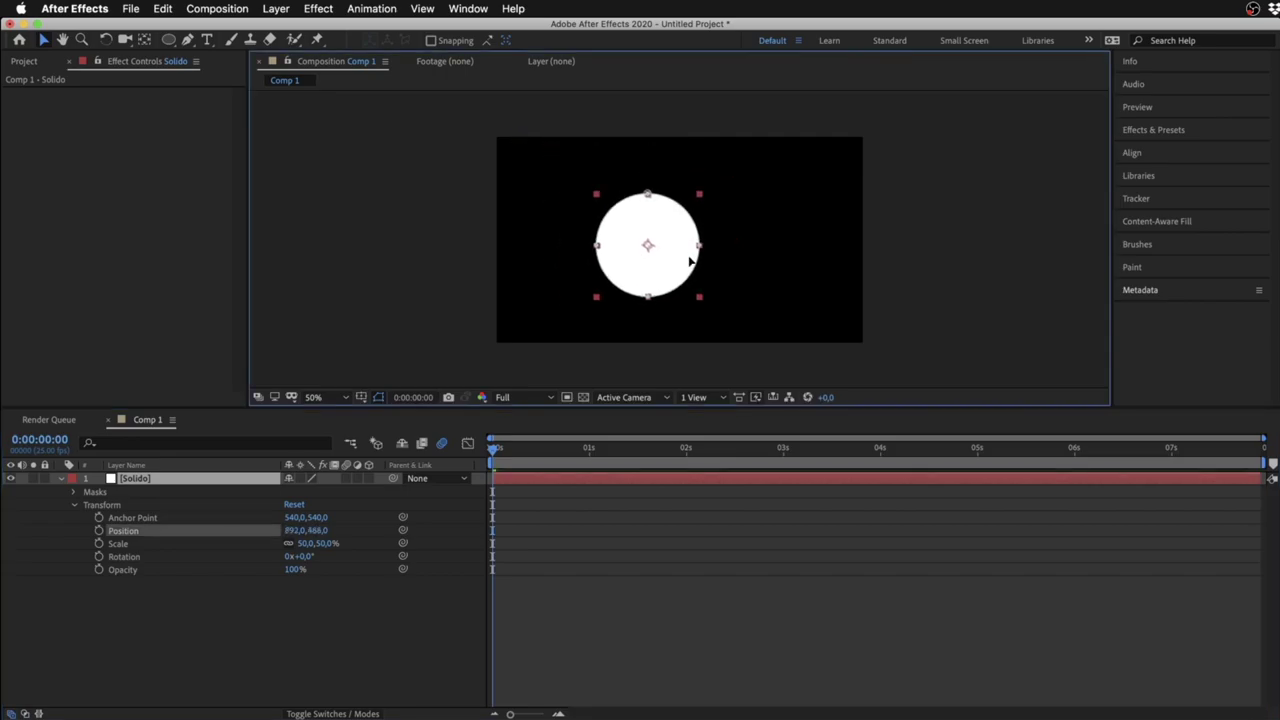
Drag the circle off-centre, snap it back to 960,0,540,0 with Cmd+Home, and re-expand Transform
{"action": "mouse_move", "coordinate": [675, 272]}
{"action": "left_mouse_down"}
{"action": "mouse_move", "coordinate": [647, 295]}
{"action": "mouse_move", "coordinate": [630, 244]}
{"action": "left_mouse_up"}
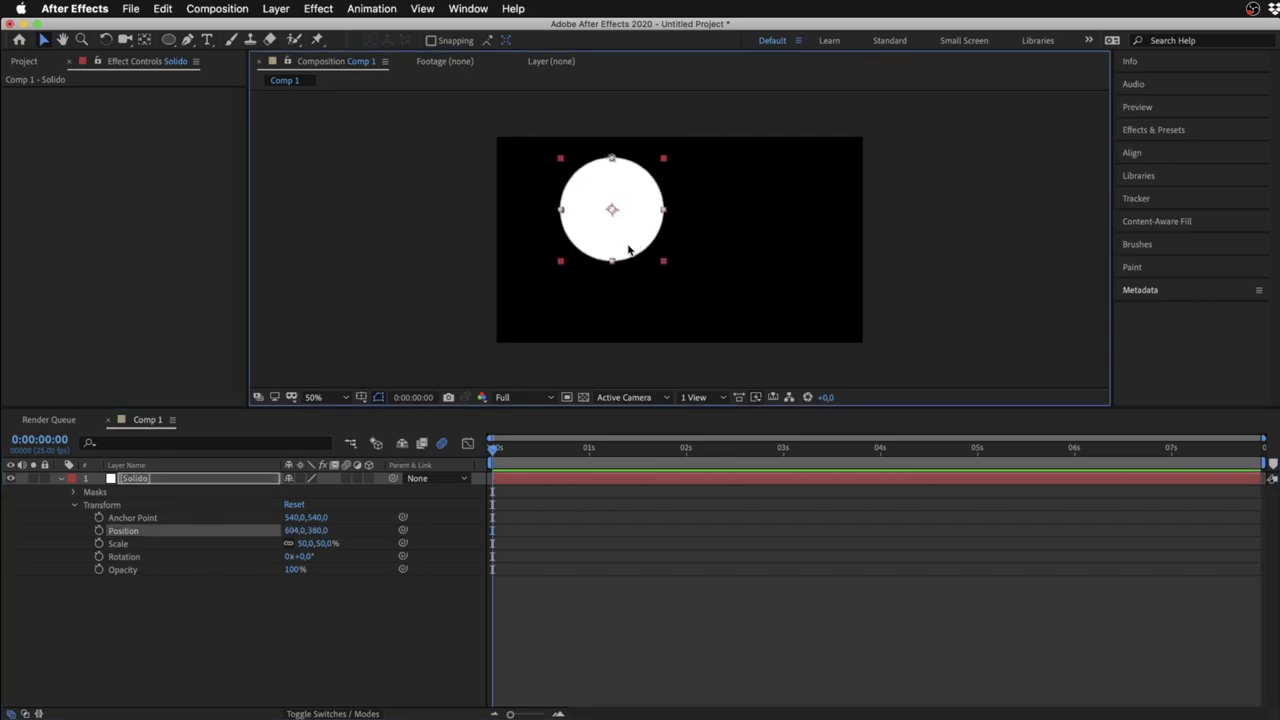
{"action": "key", "text": "super+Home"}
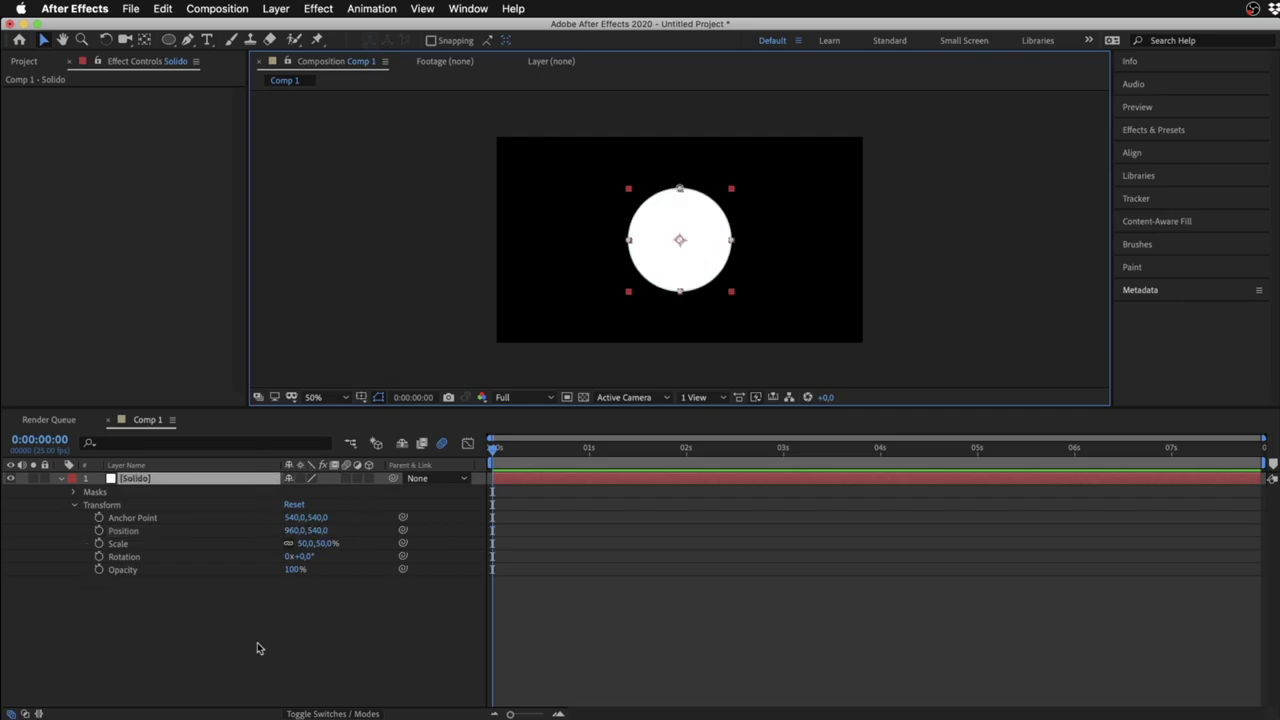
{"action": "left_click", "coordinate": [62, 488]}
{"action": "left_click", "coordinate": [61, 478]}
{"action": "left_click", "coordinate": [61, 478]}
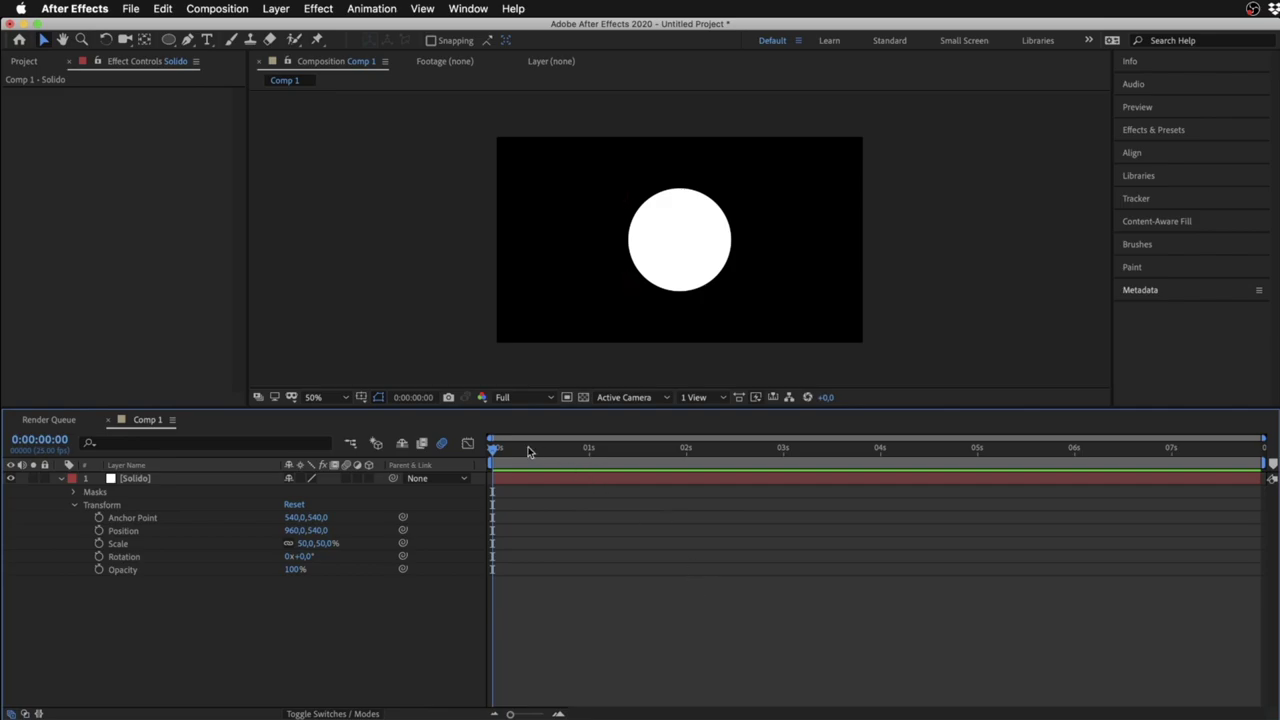
Scrub the playhead to 1 second and back to the start
{"action": "mouse_move", "coordinate": [528, 450]}
{"action": "left_mouse_down"}
{"action": "mouse_move", "coordinate": [505, 452]}
{"action": "mouse_move", "coordinate": [947, 455]}
{"action": "mouse_move", "coordinate": [355, 462]}
{"action": "left_mouse_up"}
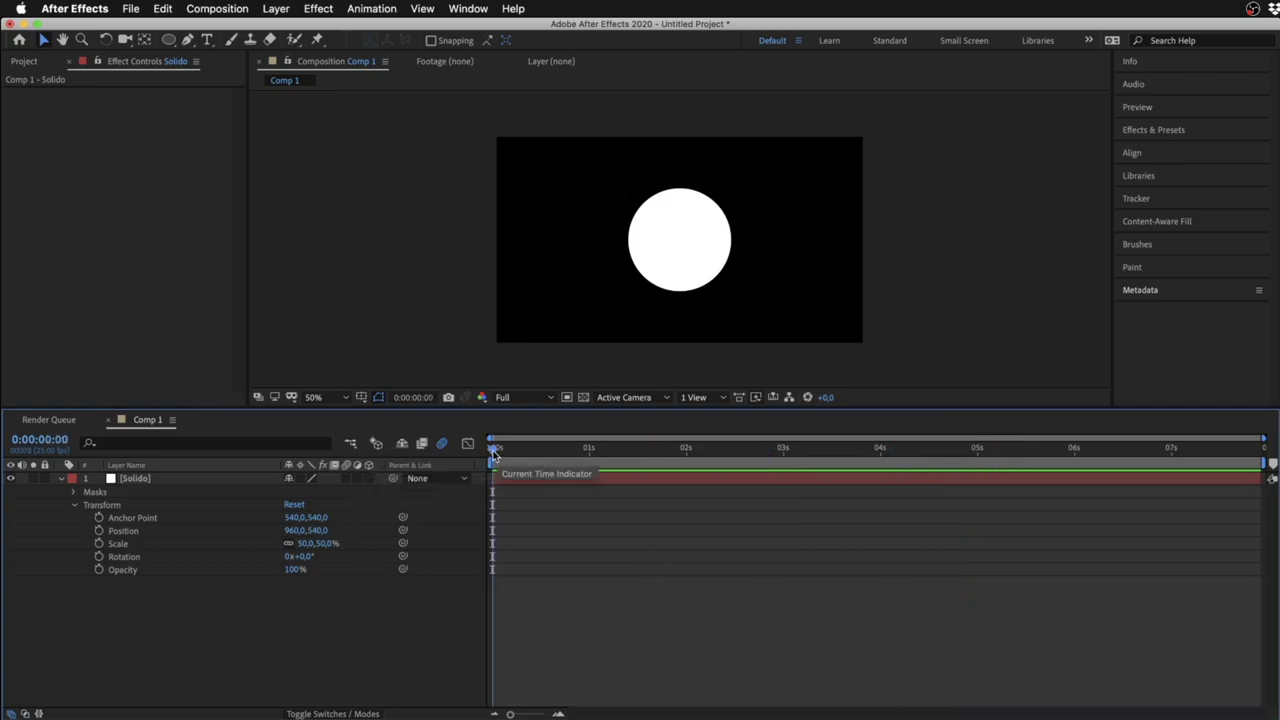
{"action": "left_click_drag", "start_coordinate": [494, 452], "coordinate": [589, 466]}
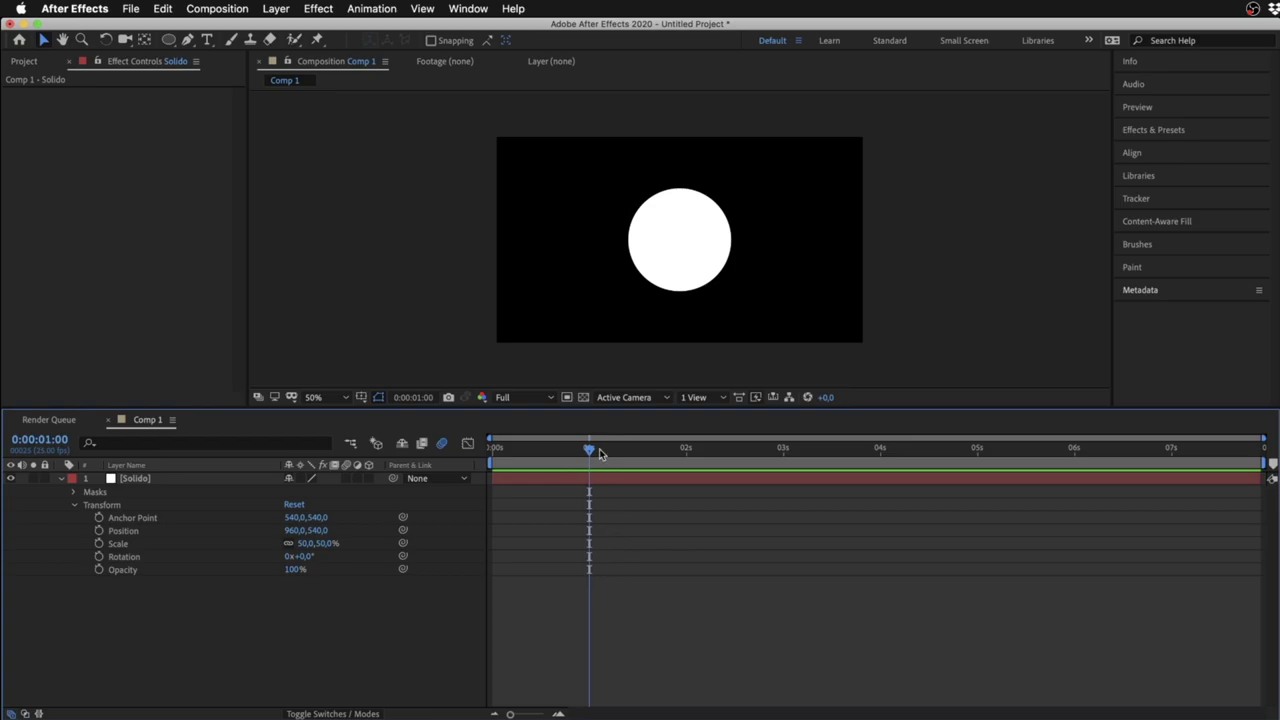
{"action": "left_click_drag", "start_coordinate": [589, 449], "coordinate": [492, 449]}
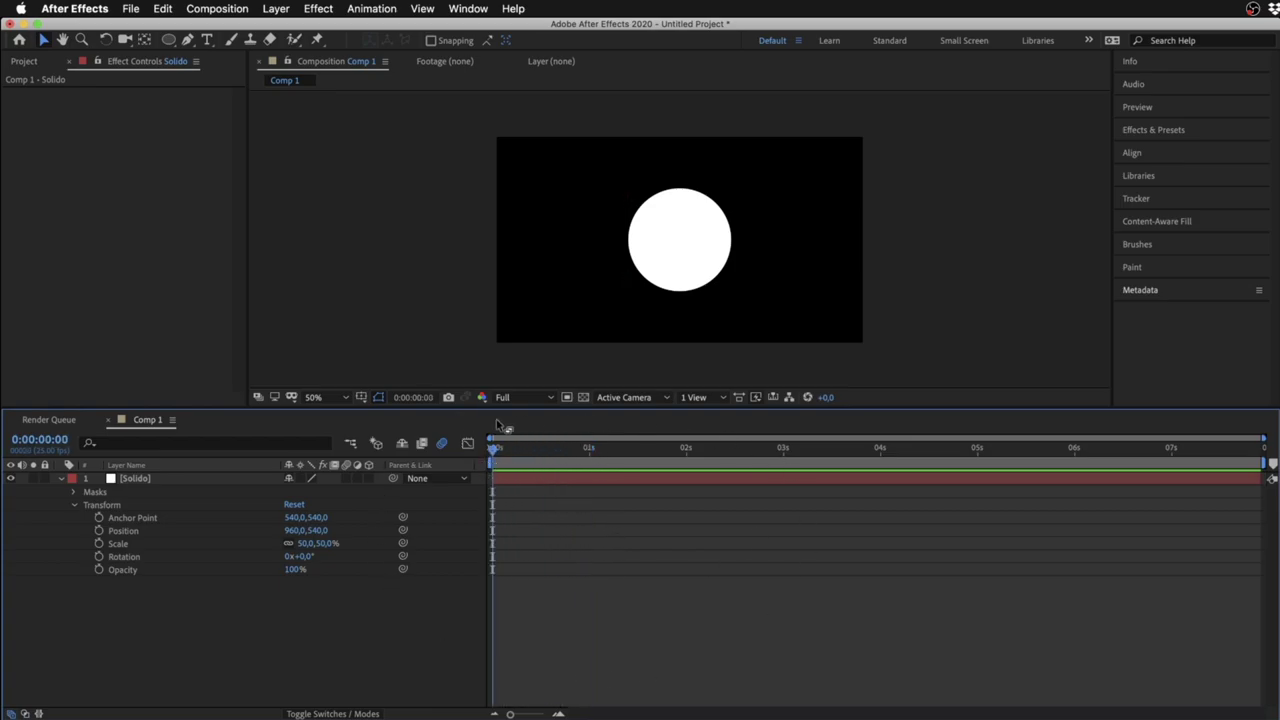
Switch the current time display to frame numbers and return to frame 0
{"action": "left_click", "coordinate": [50, 439]}
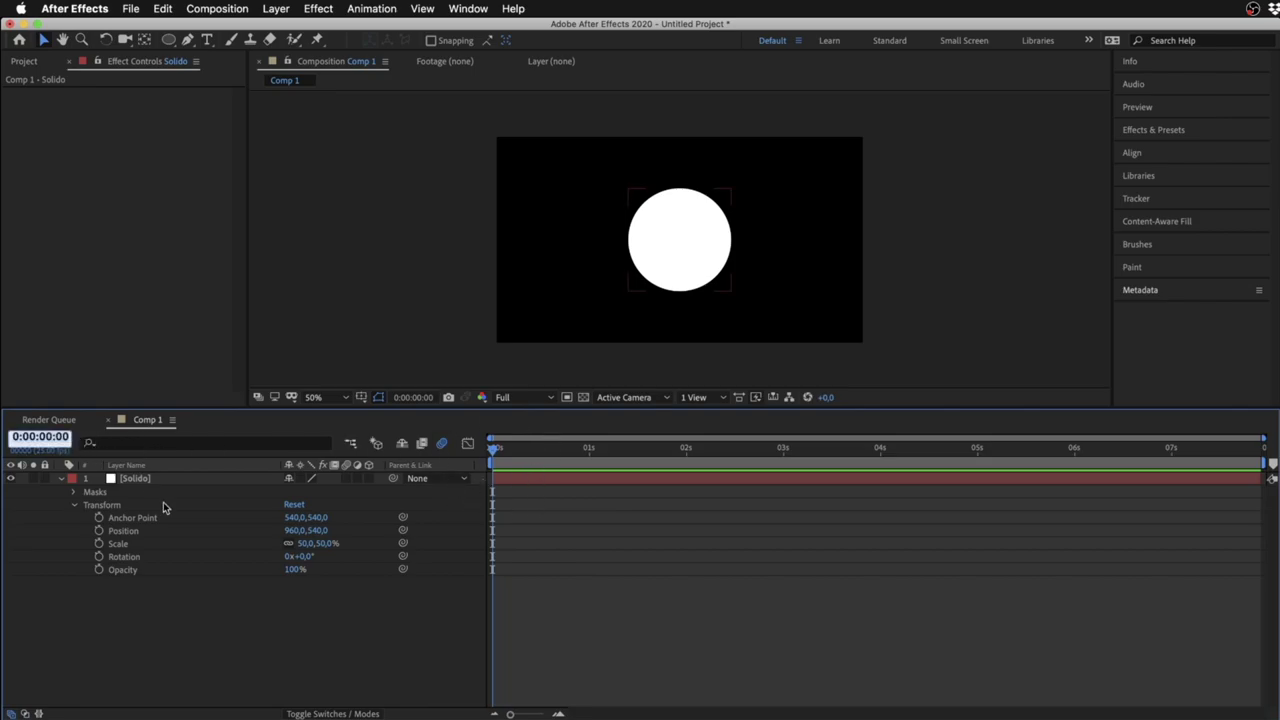
{"action": "left_click", "coordinate": [40, 437], "text": "ctrl"}
{"action": "left_click", "coordinate": [469, 528]}
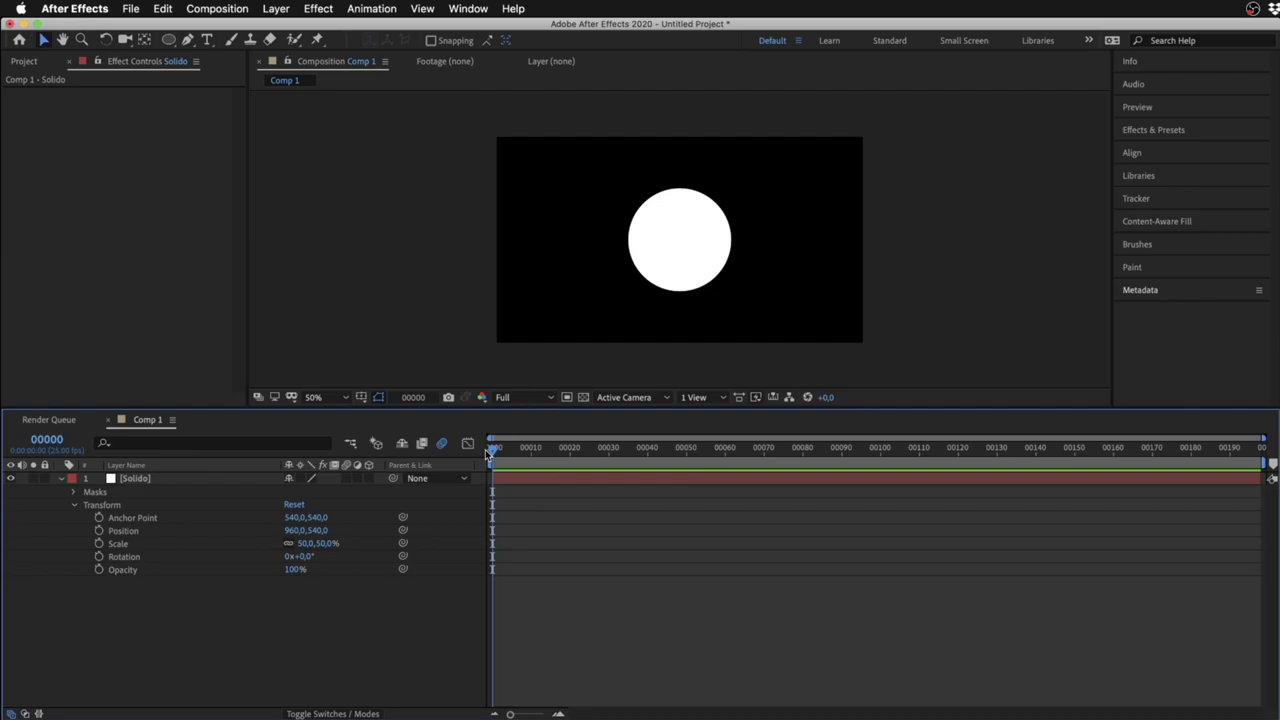
{"action": "mouse_move", "coordinate": [490, 452]}
{"action": "left_mouse_down"}
{"action": "mouse_move", "coordinate": [730, 452]}
{"action": "mouse_move", "coordinate": [447, 458]}
{"action": "left_mouse_up"}
Reselect the circle layer and set a 50% Scale keyframe at frame 0
{"action": "left_click", "coordinate": [183, 542]}
{"action": "left_click", "coordinate": [98, 545]}
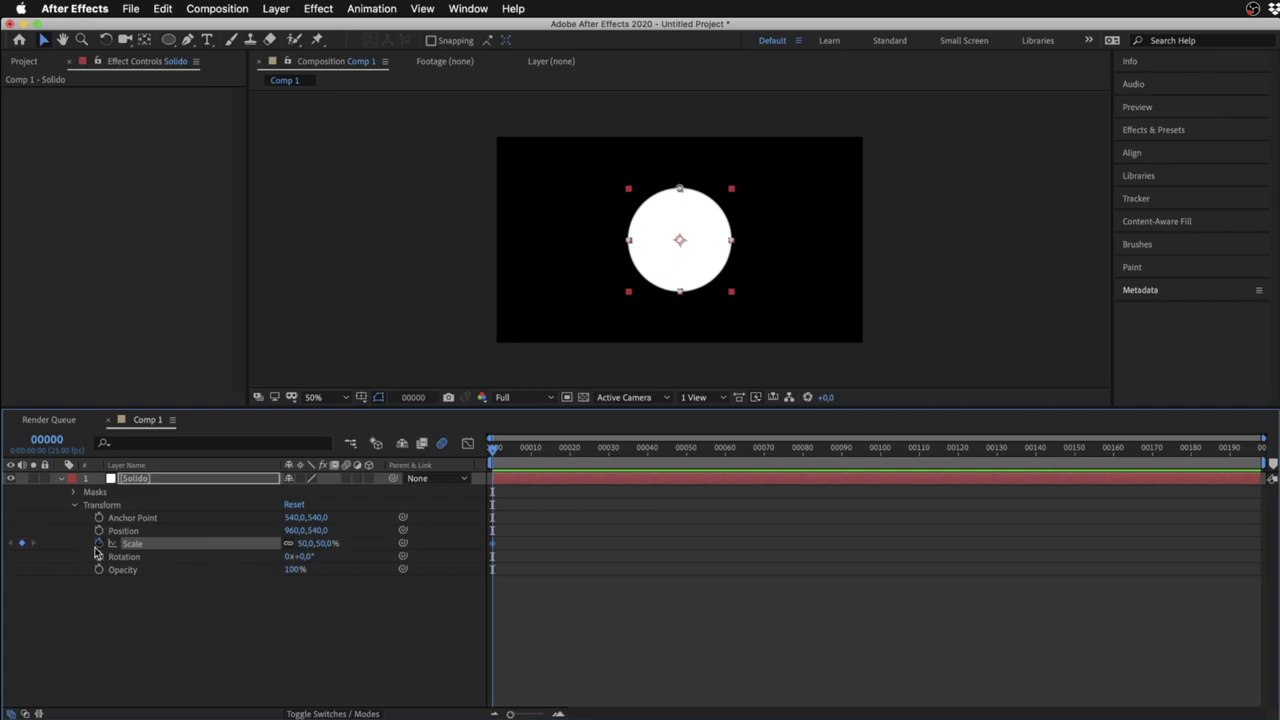
{"action": "left_click", "coordinate": [506, 551]}
{"action": "left_click", "coordinate": [479, 553]}
{"action": "key", "text": "Page_Down"}
{"action": "key", "text": "Page_Down"}
{"action": "key", "text": "Page_Down"}
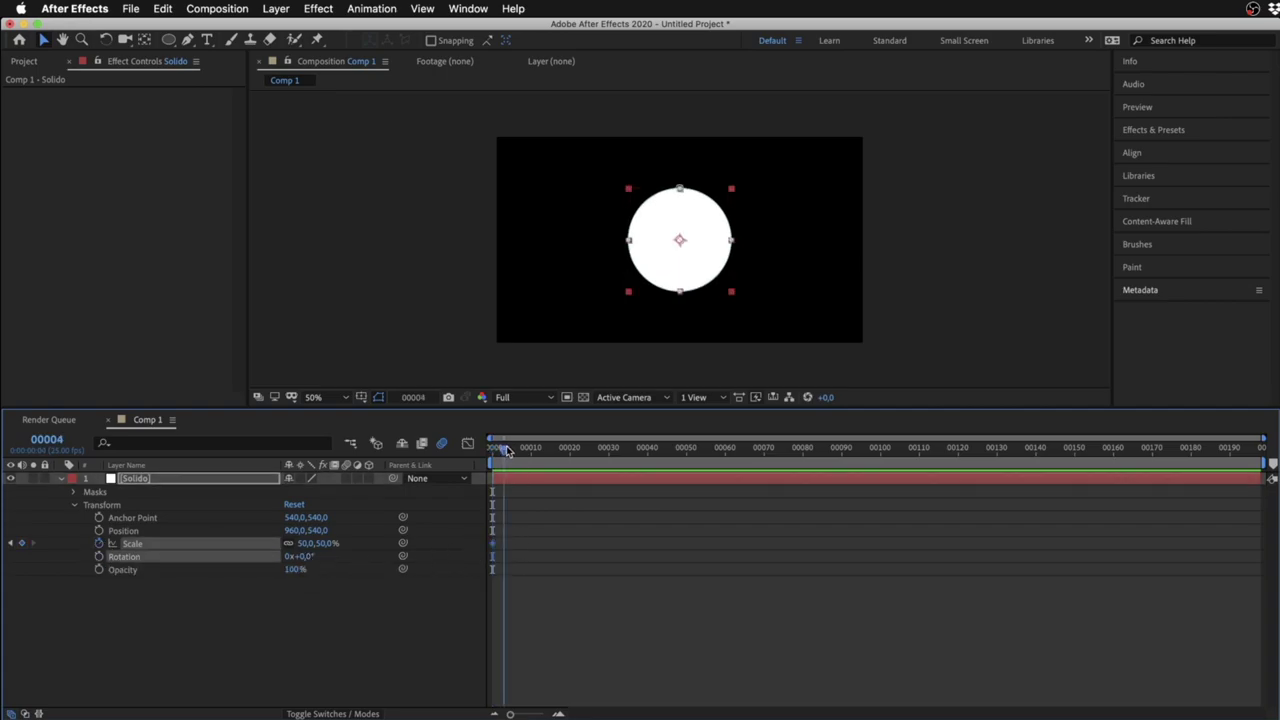
{"action": "key", "text": "Page_Down"}
{"action": "key", "text": "Page_Down"}
{"action": "key", "text": "Page_Down"}
Select the Scale keyframe and move the playhead to frame 30
{"action": "left_click_drag", "start_coordinate": [493, 535], "coordinate": [482, 569]}
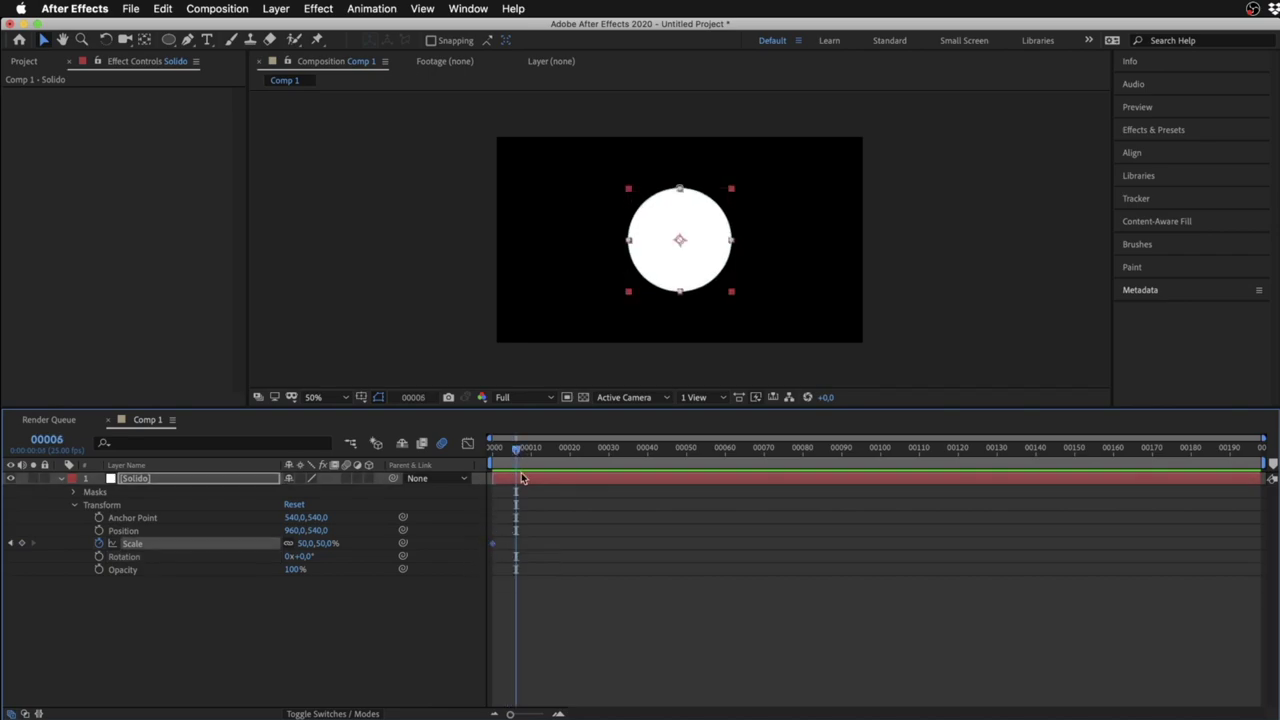
{"action": "left_click_drag", "start_coordinate": [515, 448], "coordinate": [492, 448]}
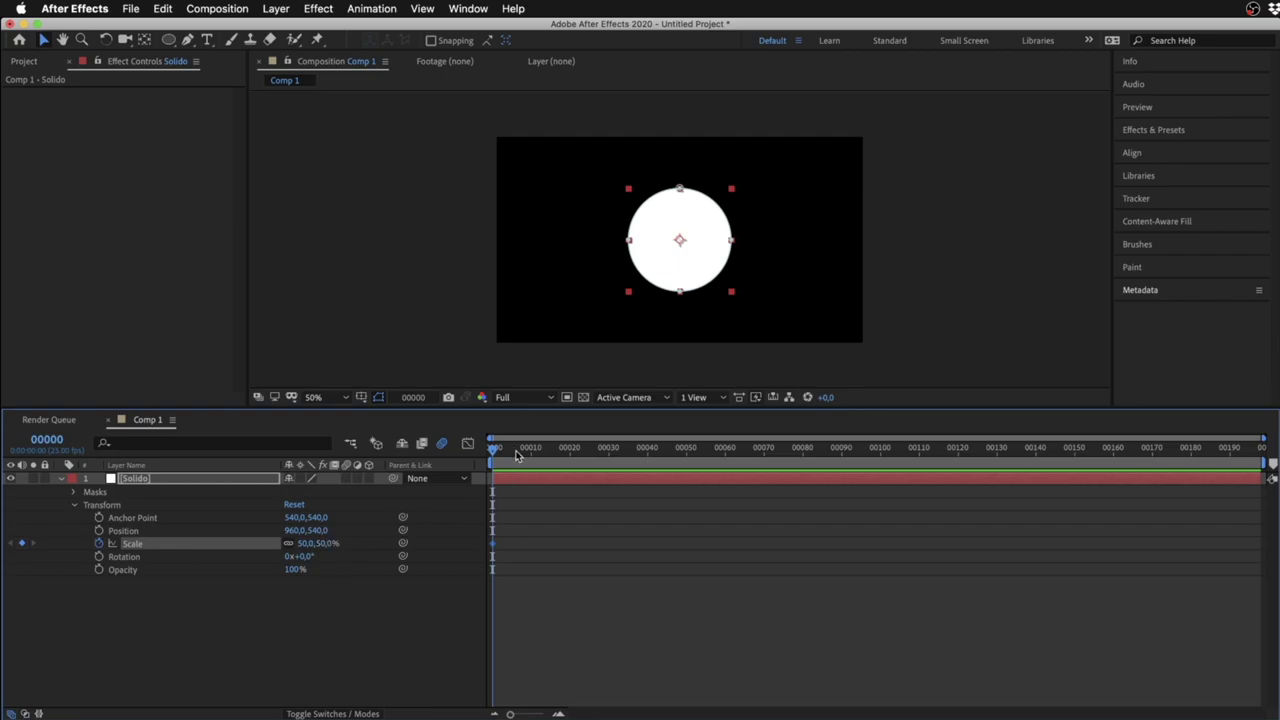
{"action": "left_click_drag", "start_coordinate": [517, 455], "coordinate": [612, 480]}
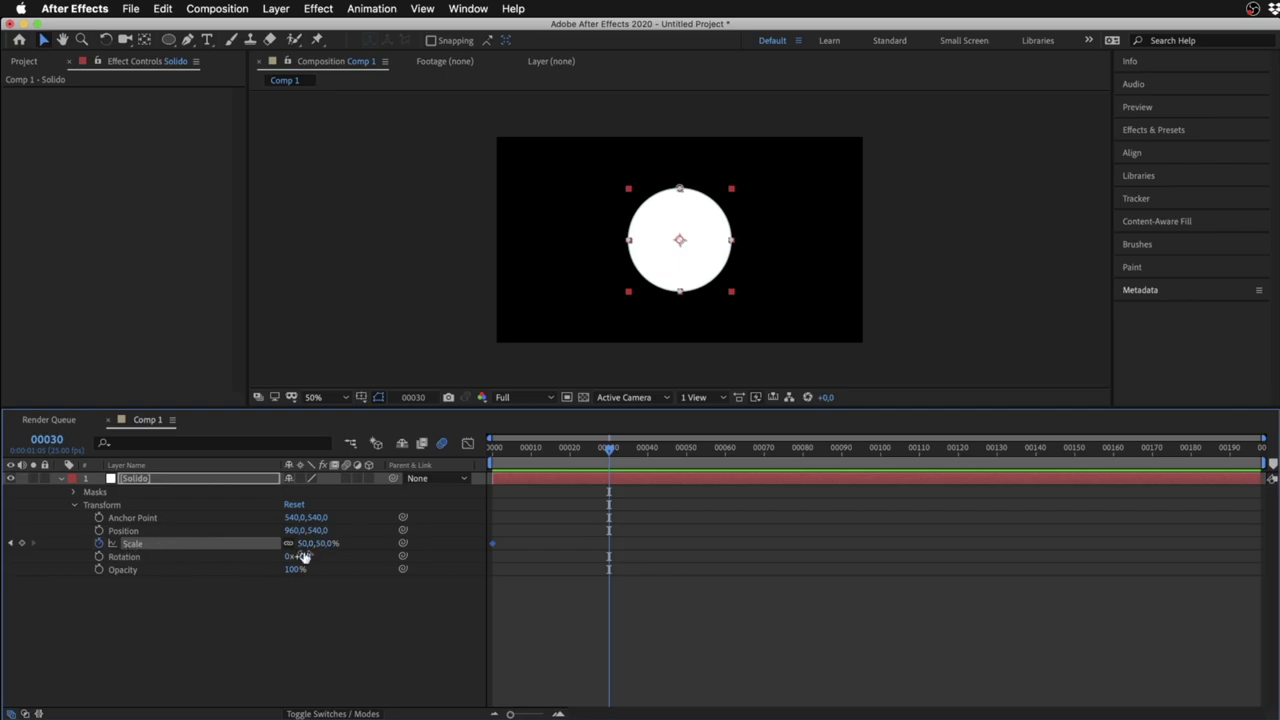
Enter a Scale of 100% at frame 30 to add the second keyframe
{"action": "left_click", "coordinate": [503, 565]}
{"action": "left_click", "coordinate": [336, 545]}
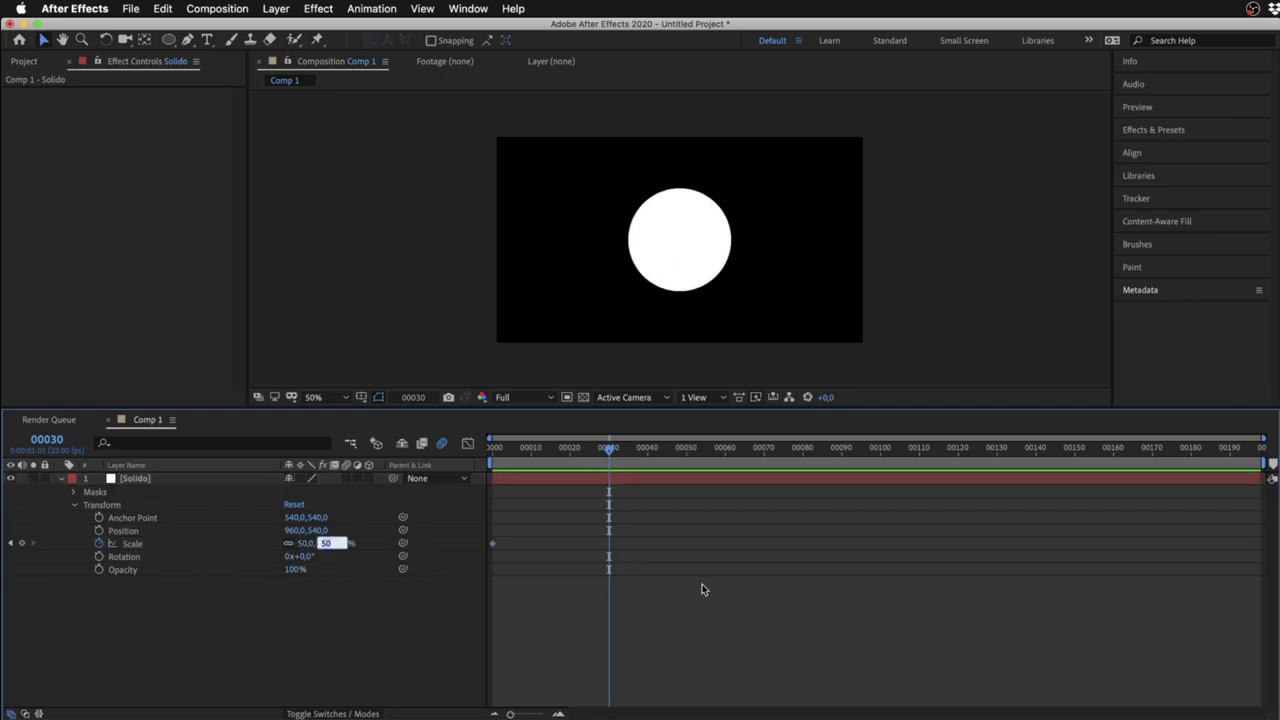
{"action": "type", "text": "100"}
{"action": "key", "text": "Return"}
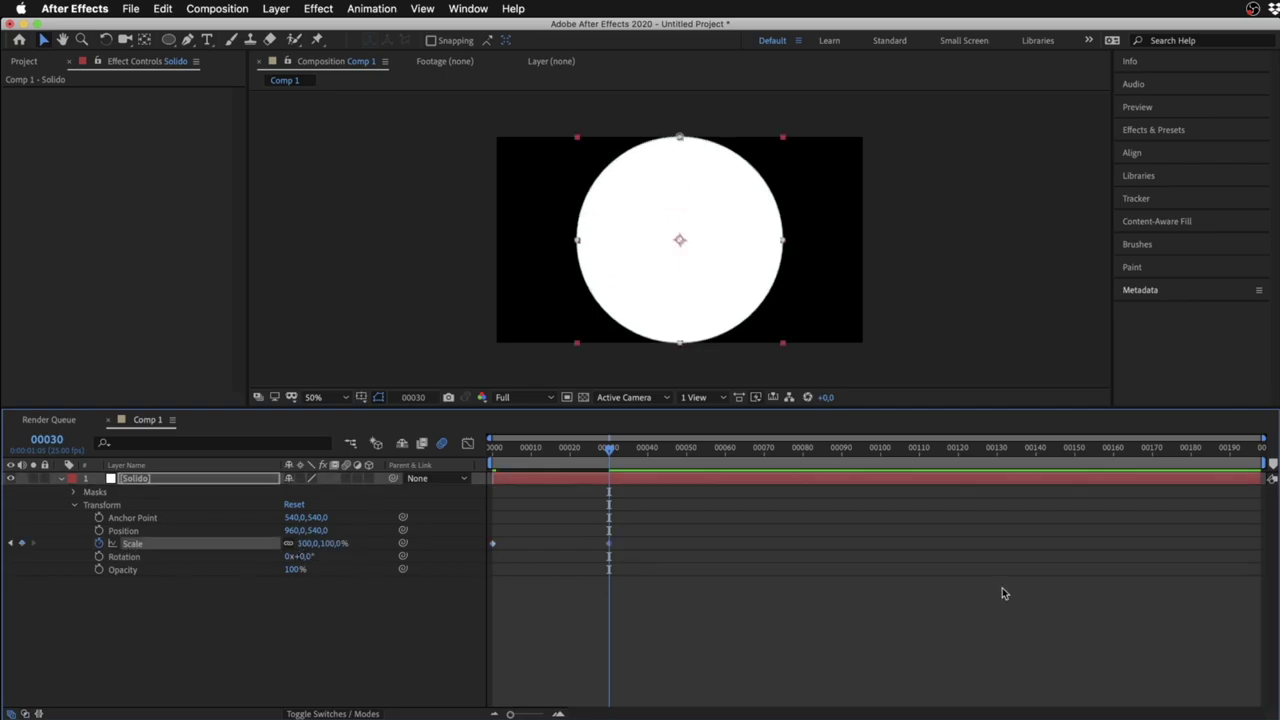
Marquee-select the layer's keyframes and scrub to preview the 50% to 100% growth
{"action": "left_click_drag", "start_coordinate": [701, 529], "coordinate": [580, 569]}
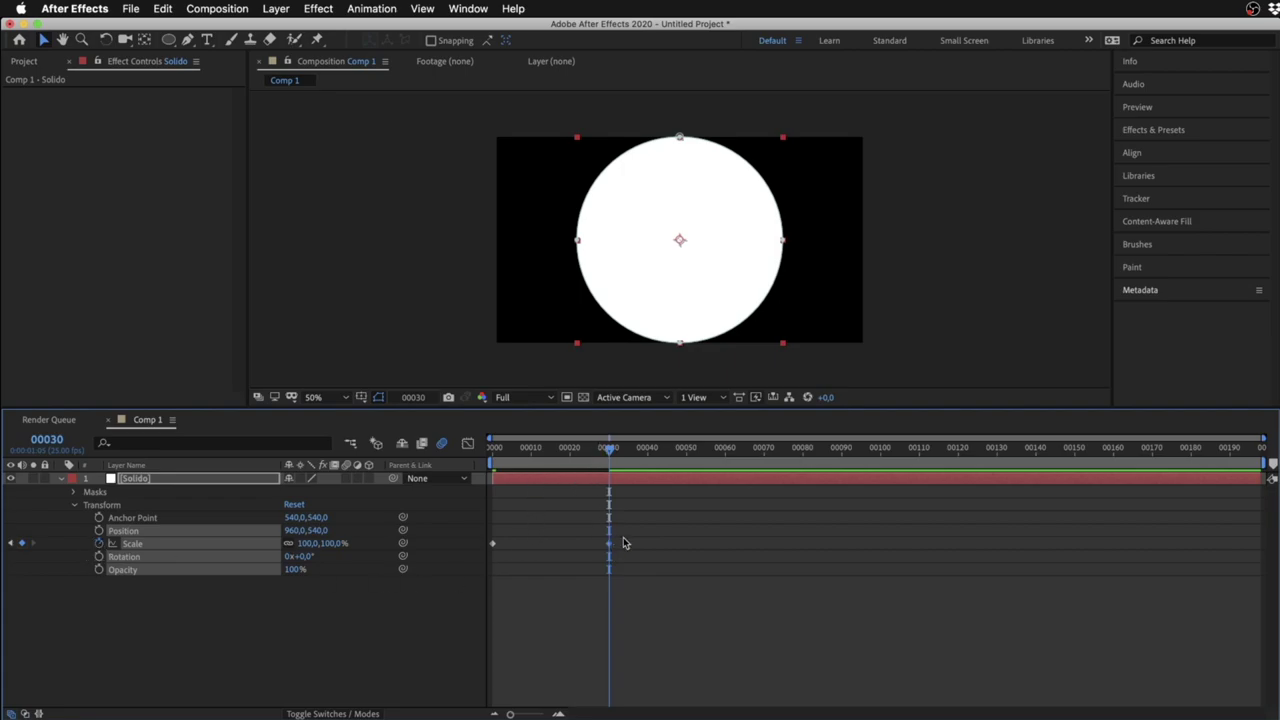
{"action": "left_click_drag", "start_coordinate": [663, 538], "coordinate": [566, 574]}
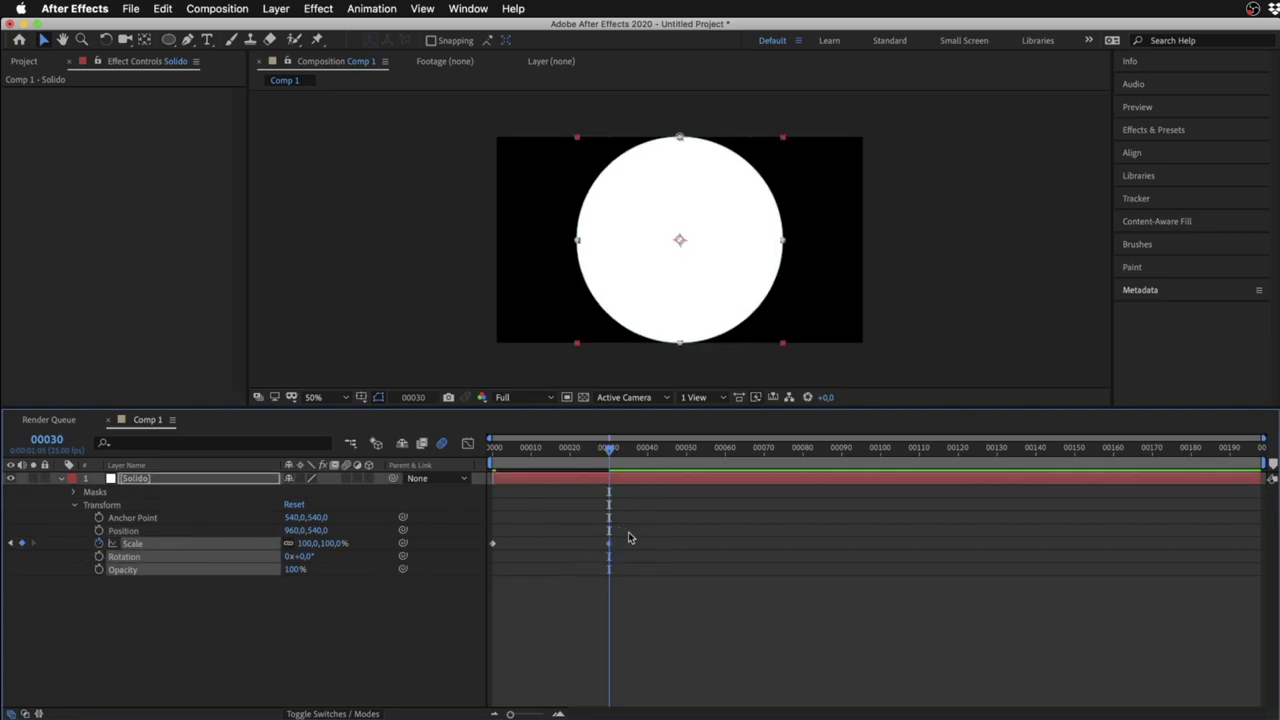
{"action": "left_click_drag", "start_coordinate": [628, 531], "coordinate": [564, 563]}
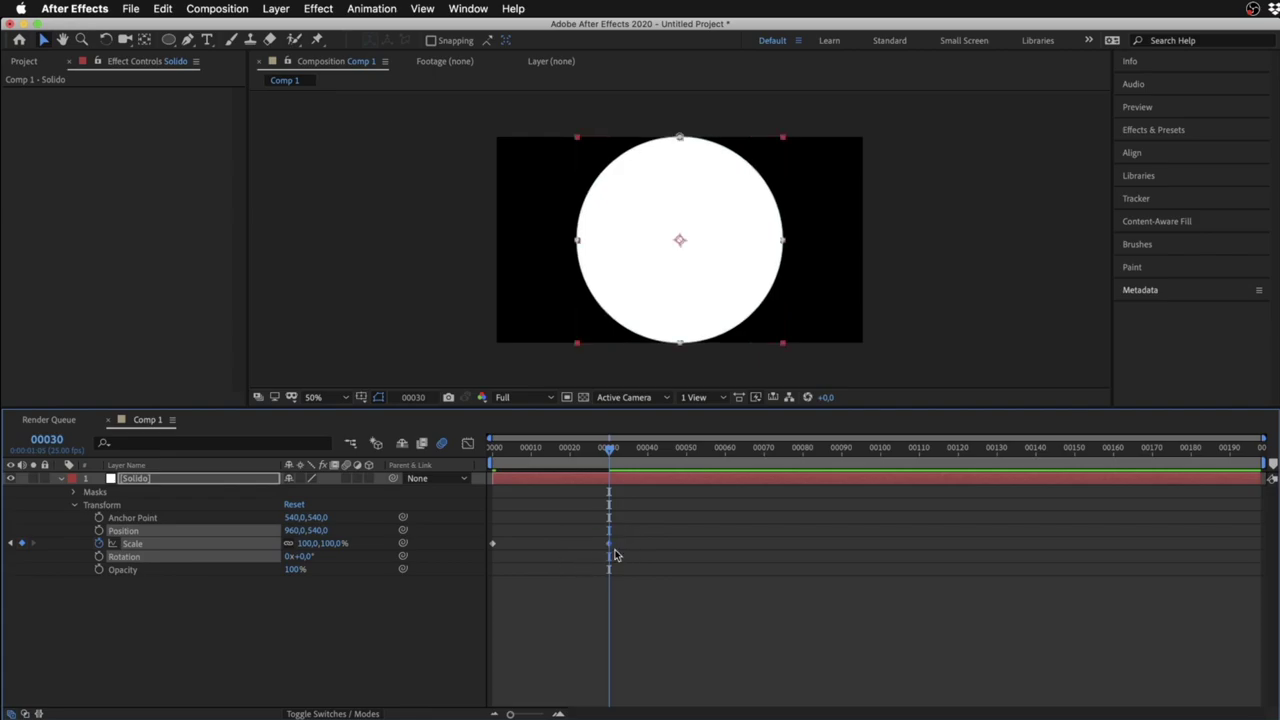
{"action": "left_click", "coordinate": [668, 568]}
{"action": "left_click_drag", "start_coordinate": [680, 523], "coordinate": [472, 578]}
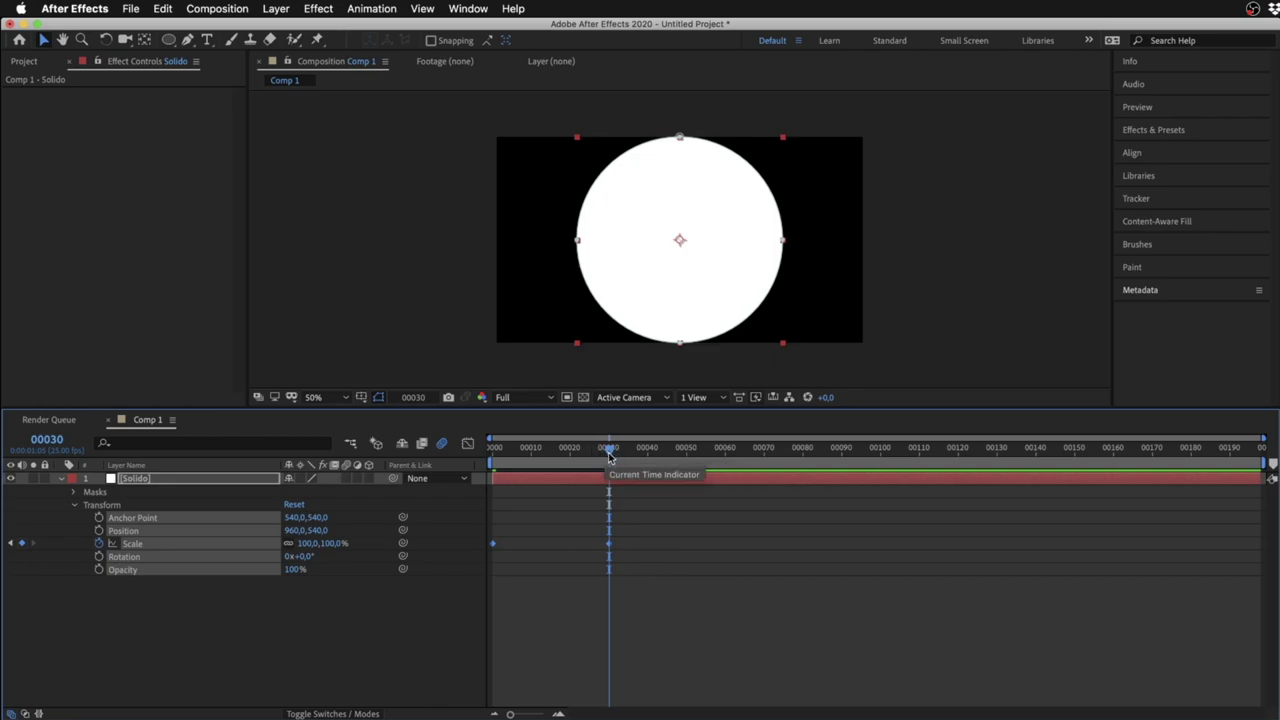
{"action": "mouse_move", "coordinate": [608, 452]}
{"action": "left_mouse_down"}
{"action": "mouse_move", "coordinate": [557, 458]}
{"action": "mouse_move", "coordinate": [601, 463]}
{"action": "left_mouse_up"}
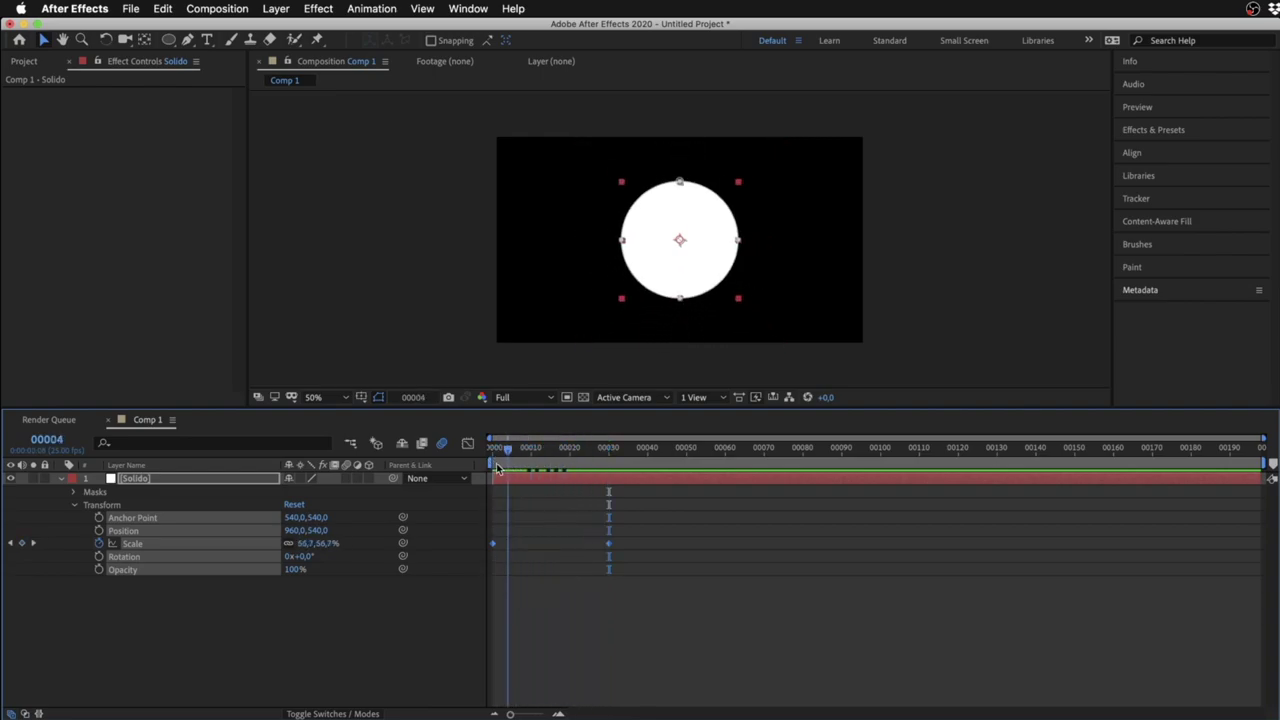
{"action": "mouse_move", "coordinate": [601, 463]}
{"action": "left_mouse_down"}
{"action": "mouse_move", "coordinate": [538, 458]}
{"action": "mouse_move", "coordinate": [611, 457]}
{"action": "mouse_move", "coordinate": [471, 457]}
{"action": "left_mouse_up"}
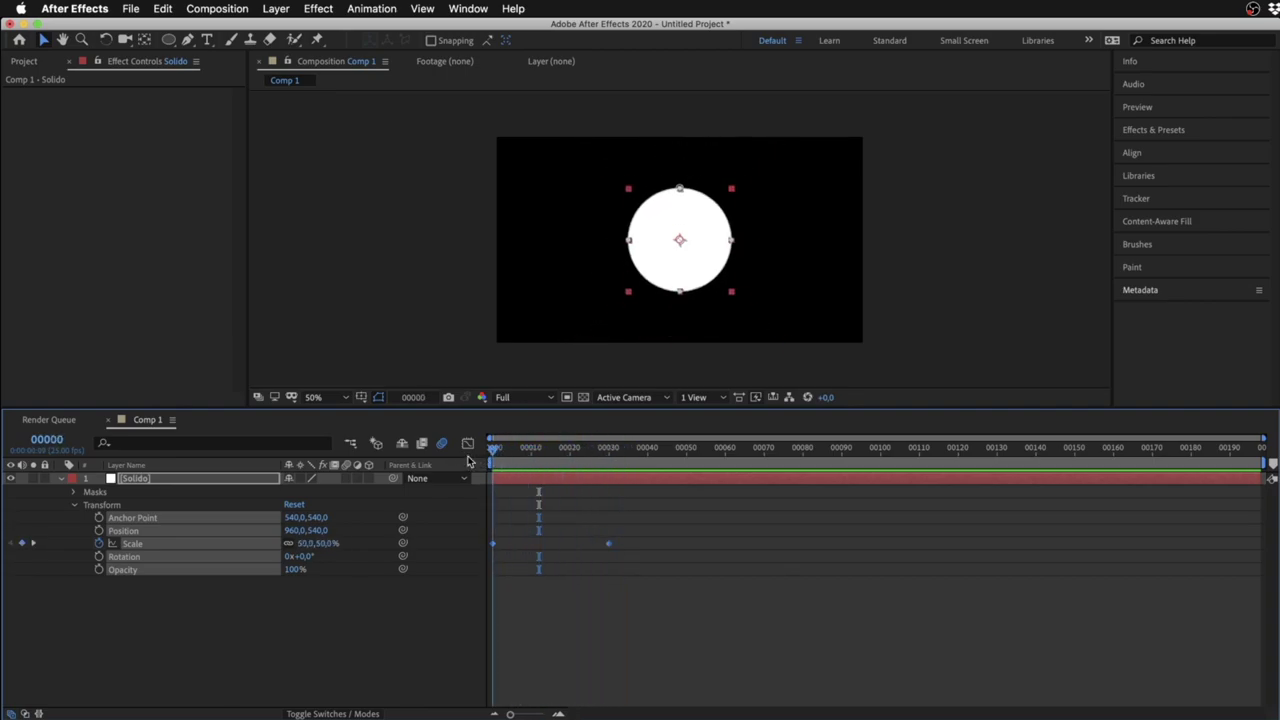
Drag the 100% Scale keyframe from frame 30 to frame 130 and move the playhead there
{"action": "left_click", "coordinate": [691, 504]}
{"action": "mouse_move", "coordinate": [693, 516]}
{"action": "left_mouse_down"}
{"action": "mouse_move", "coordinate": [493, 550]}
{"action": "mouse_move", "coordinate": [530, 546]}
{"action": "mouse_move", "coordinate": [512, 543]}
{"action": "left_mouse_up"}
{"action": "left_click_drag", "start_coordinate": [632, 544], "coordinate": [759, 544]}
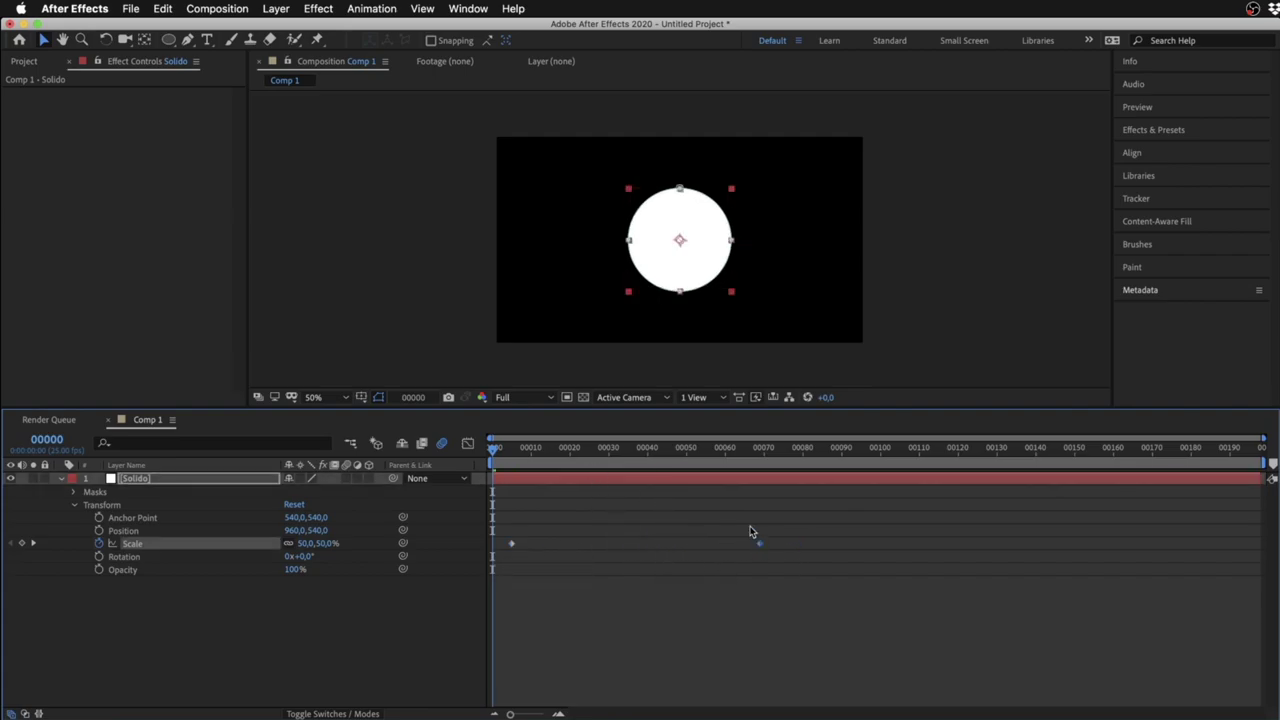
{"action": "left_click_drag", "start_coordinate": [620, 452], "coordinate": [616, 460]}
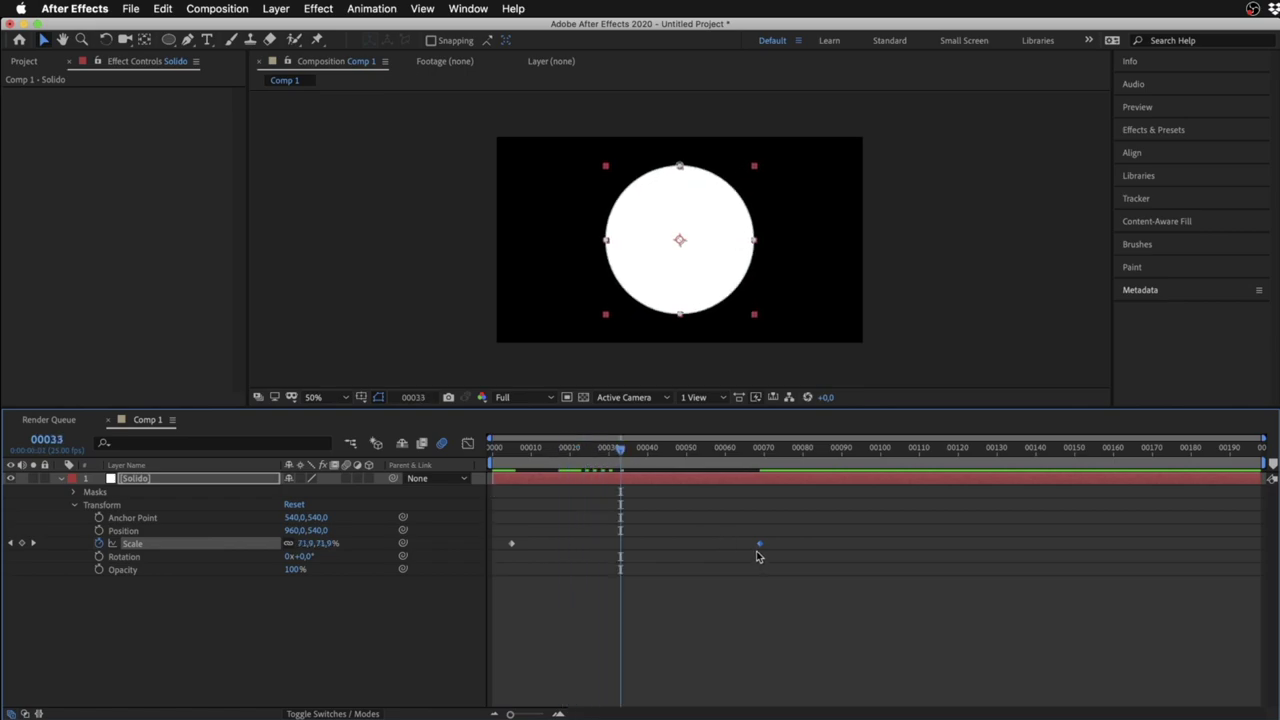
{"action": "left_click_drag", "start_coordinate": [759, 543], "coordinate": [996, 543]}
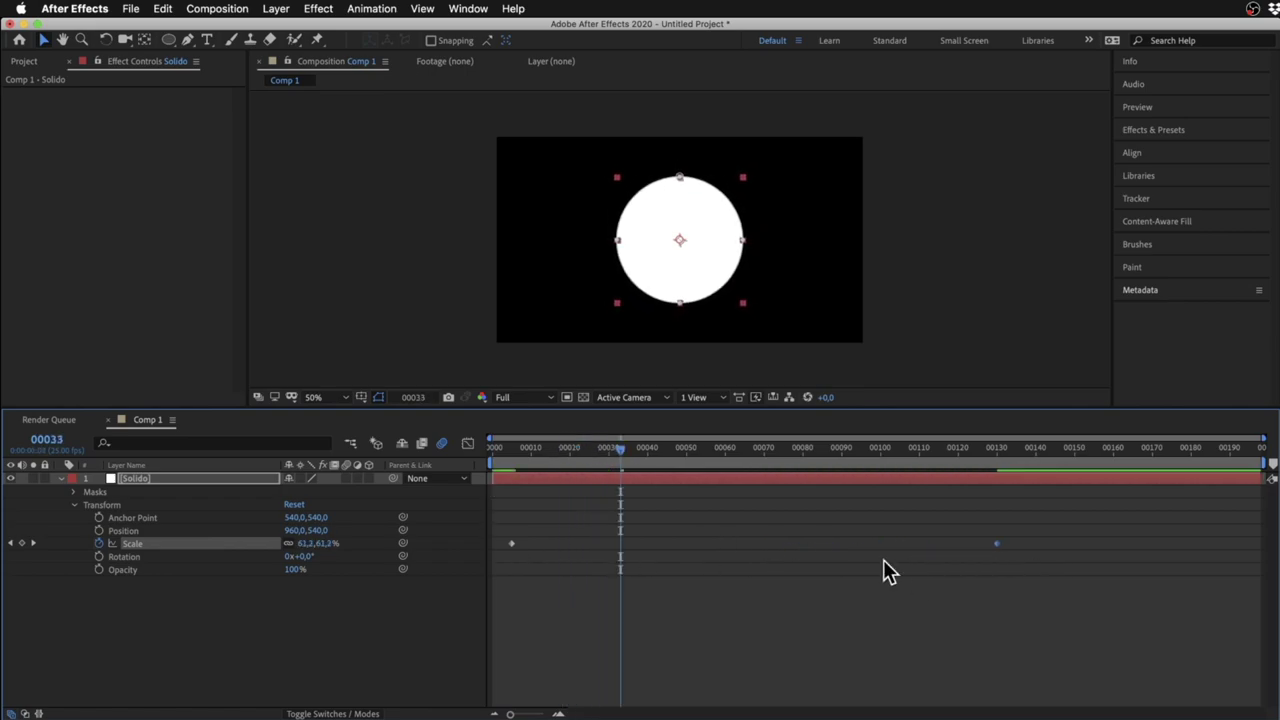
{"action": "mouse_move", "coordinate": [646, 452]}
{"action": "left_mouse_down"}
{"action": "mouse_move", "coordinate": [795, 455]}
{"action": "mouse_move", "coordinate": [552, 466]}
{"action": "mouse_move", "coordinate": [1000, 493]}
{"action": "left_mouse_up"}
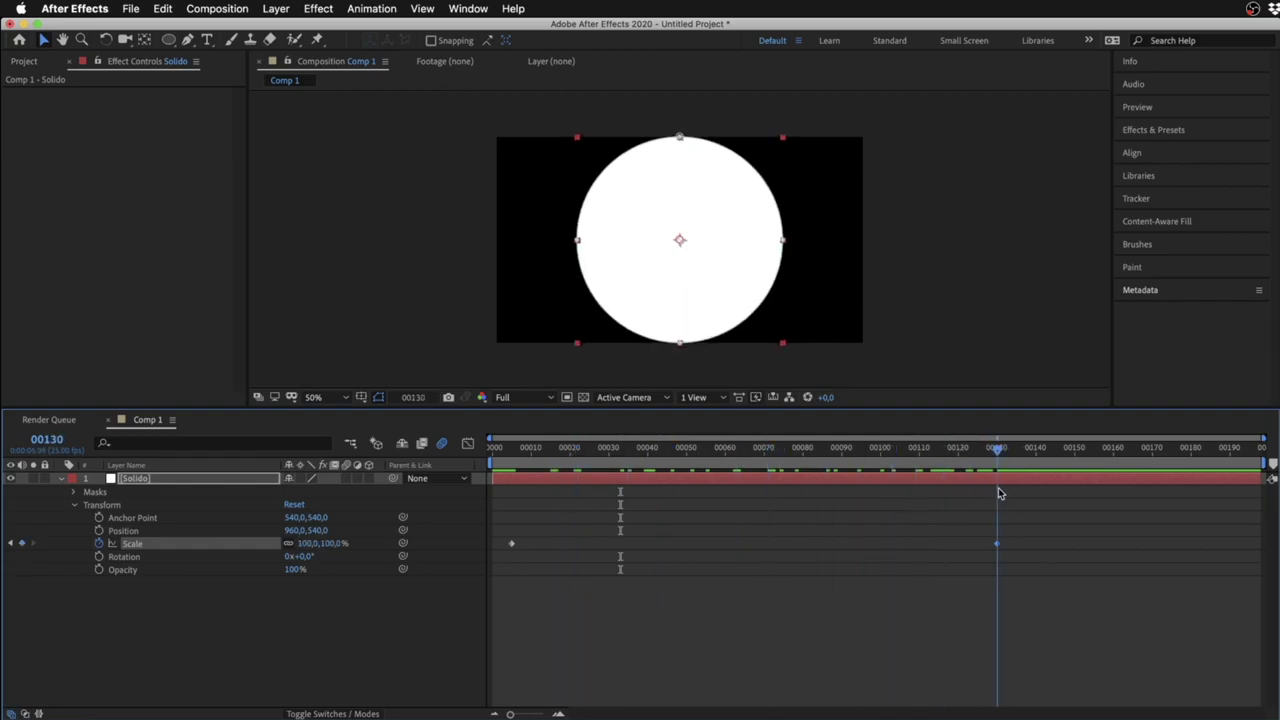
Set Scale to 80% at frame 130 and add a 120% overshoot keyframe at frame 61
{"action": "left_click", "coordinate": [340, 545]}
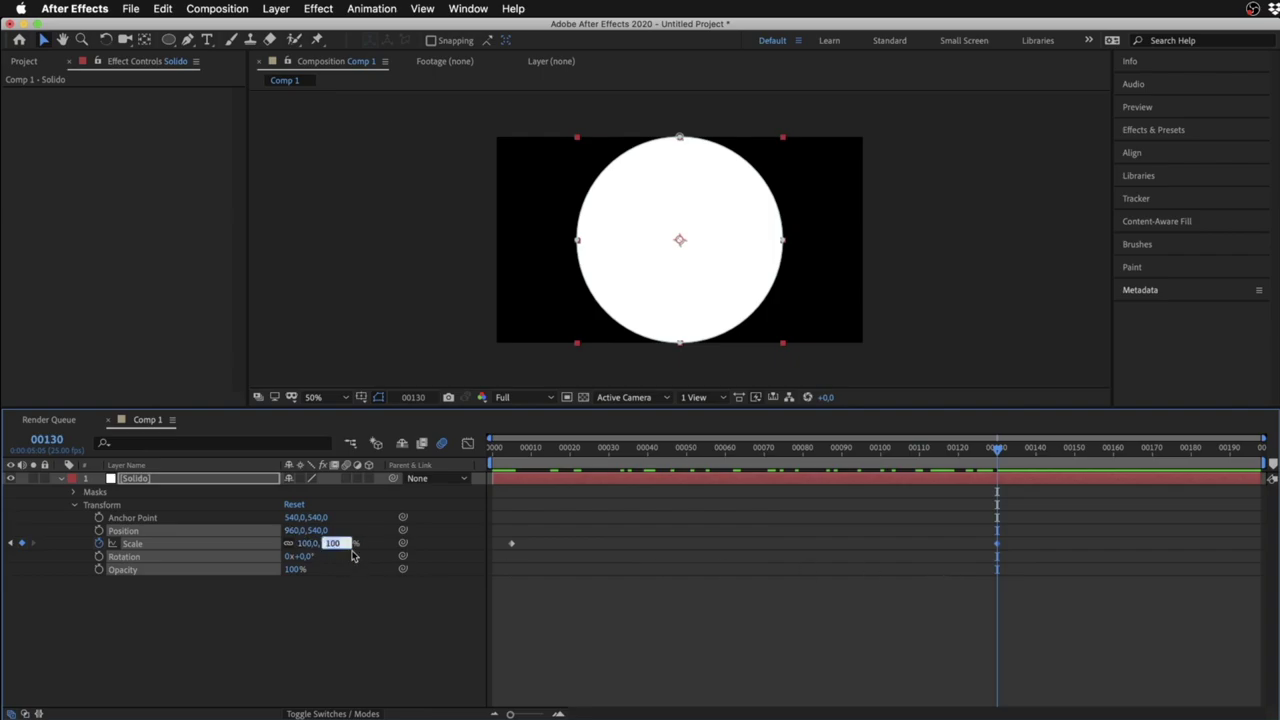
{"action": "type", "text": "80"}
{"action": "key", "text": "Return"}
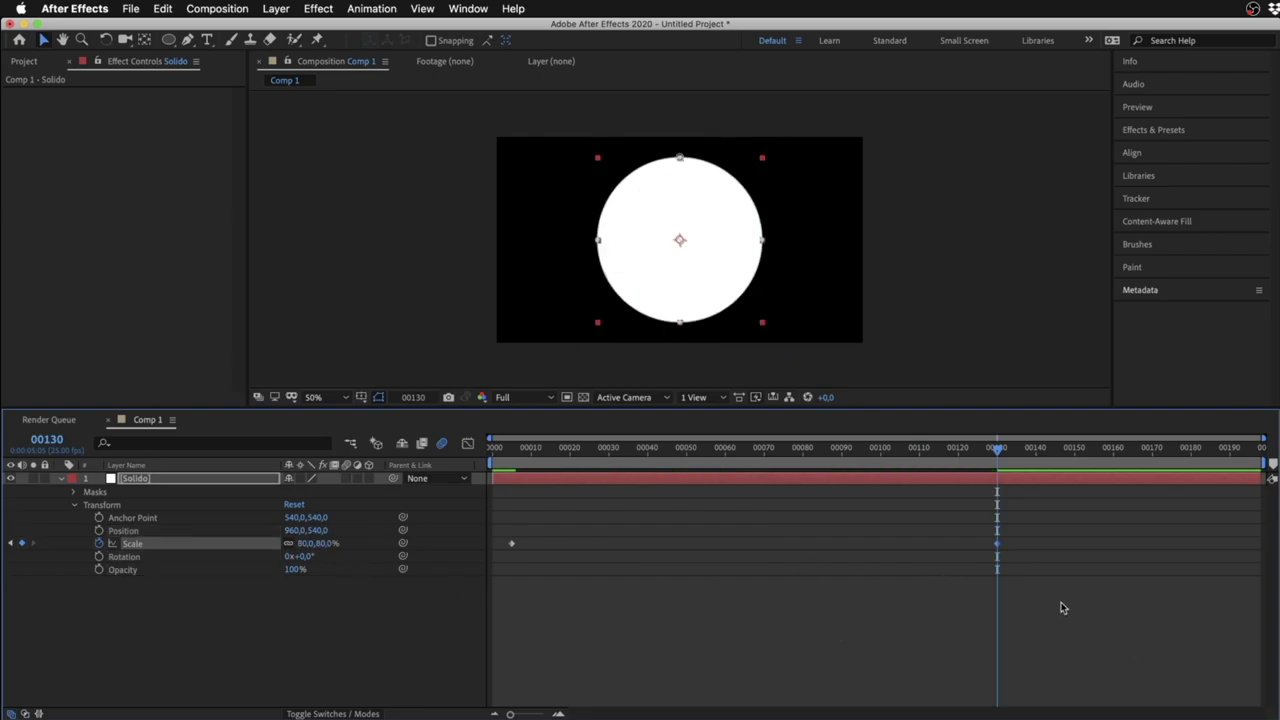
{"action": "left_click_drag", "start_coordinate": [993, 458], "coordinate": [730, 458]}
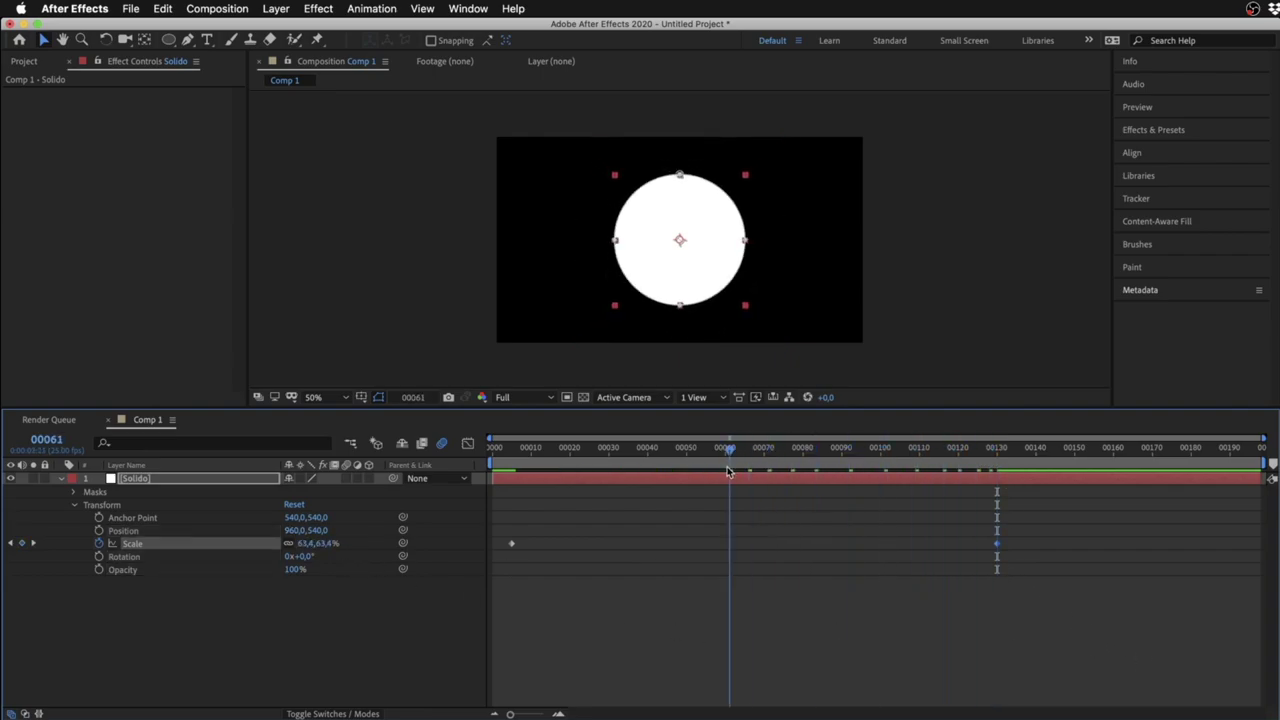
{"action": "left_click", "coordinate": [328, 543]}
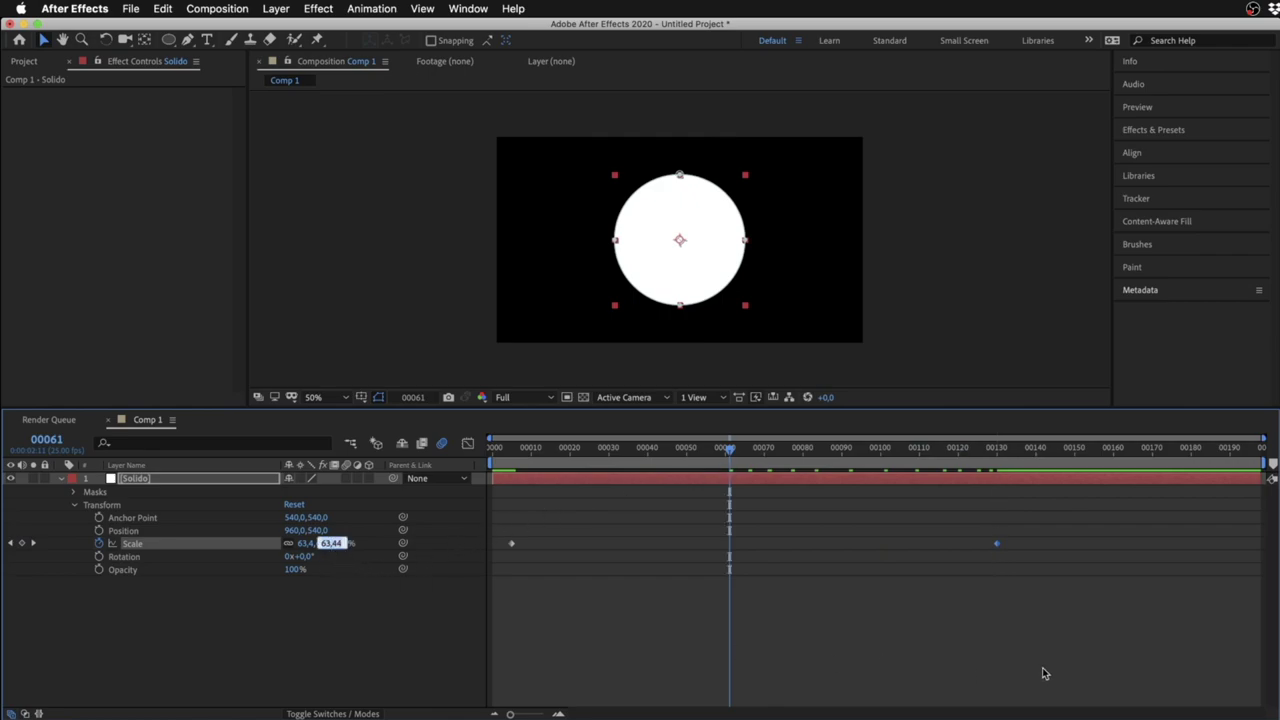
{"action": "type", "text": "120"}
{"action": "key", "text": "Return"}
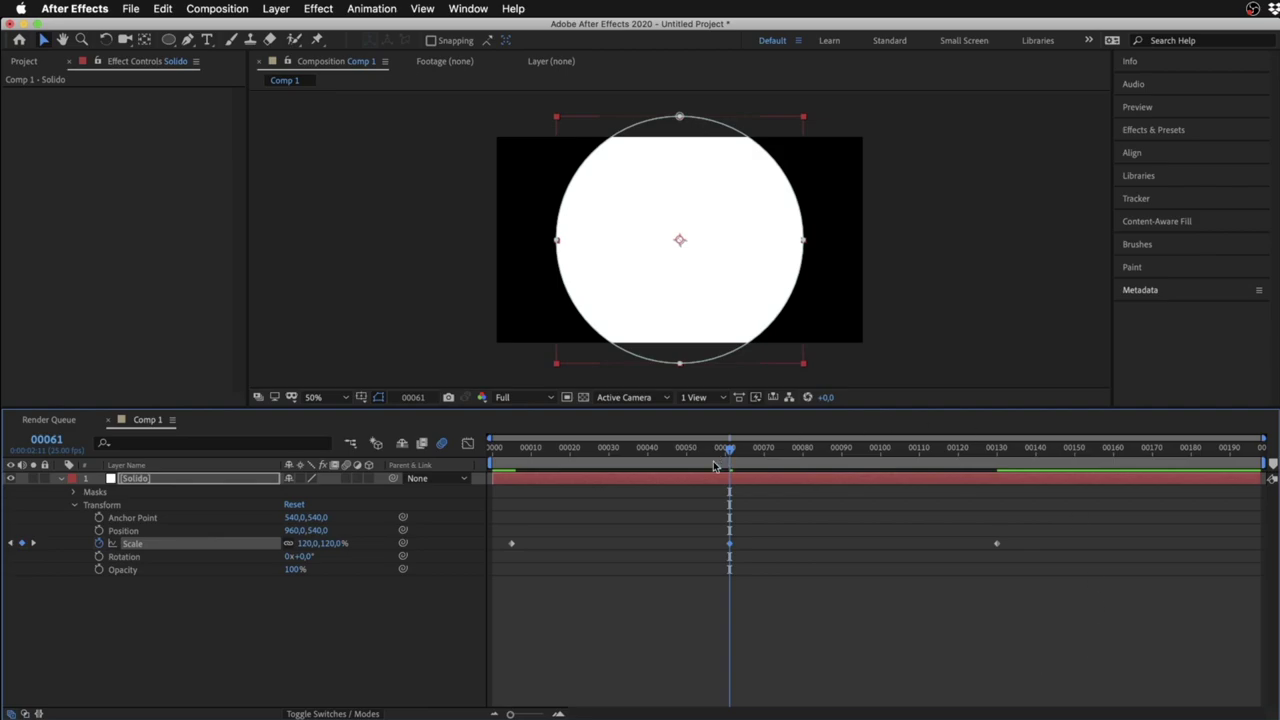
Retime the Scale keyframes so the animation starts at frame 0, then play a preview
{"action": "left_click_drag", "start_coordinate": [714, 466], "coordinate": [599, 469]}
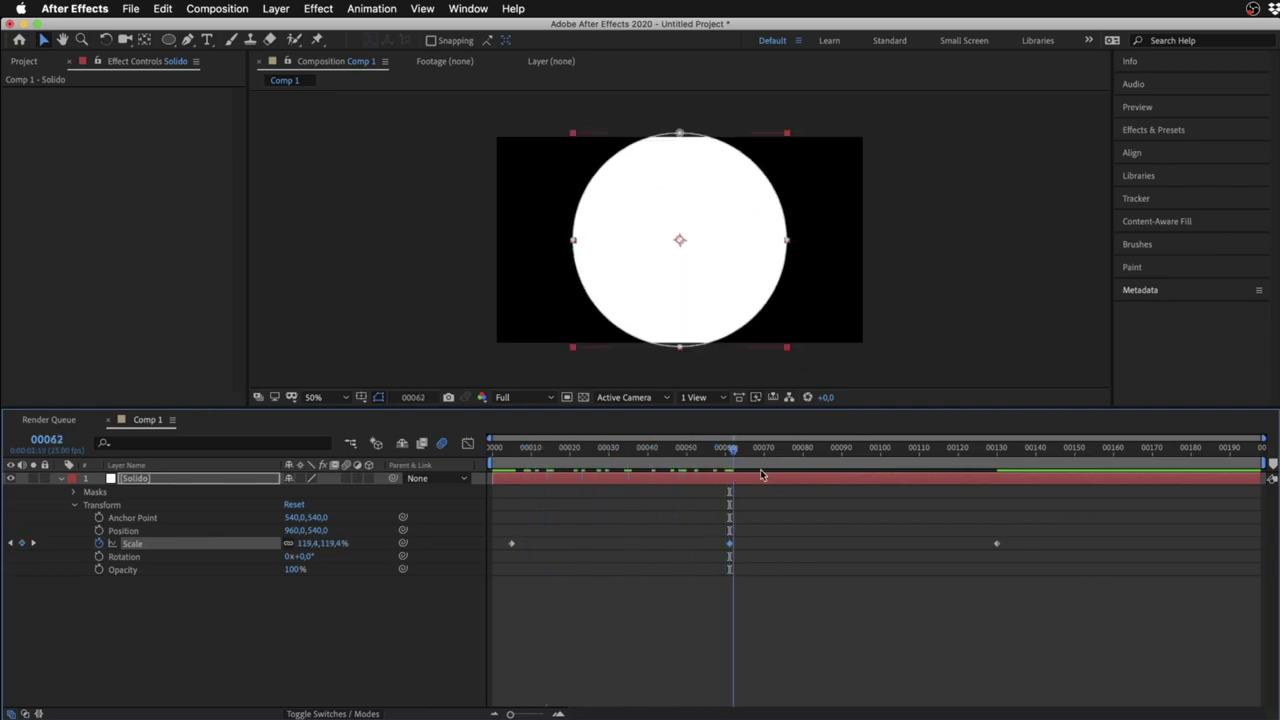
{"action": "left_click_drag", "start_coordinate": [524, 472], "coordinate": [690, 497]}
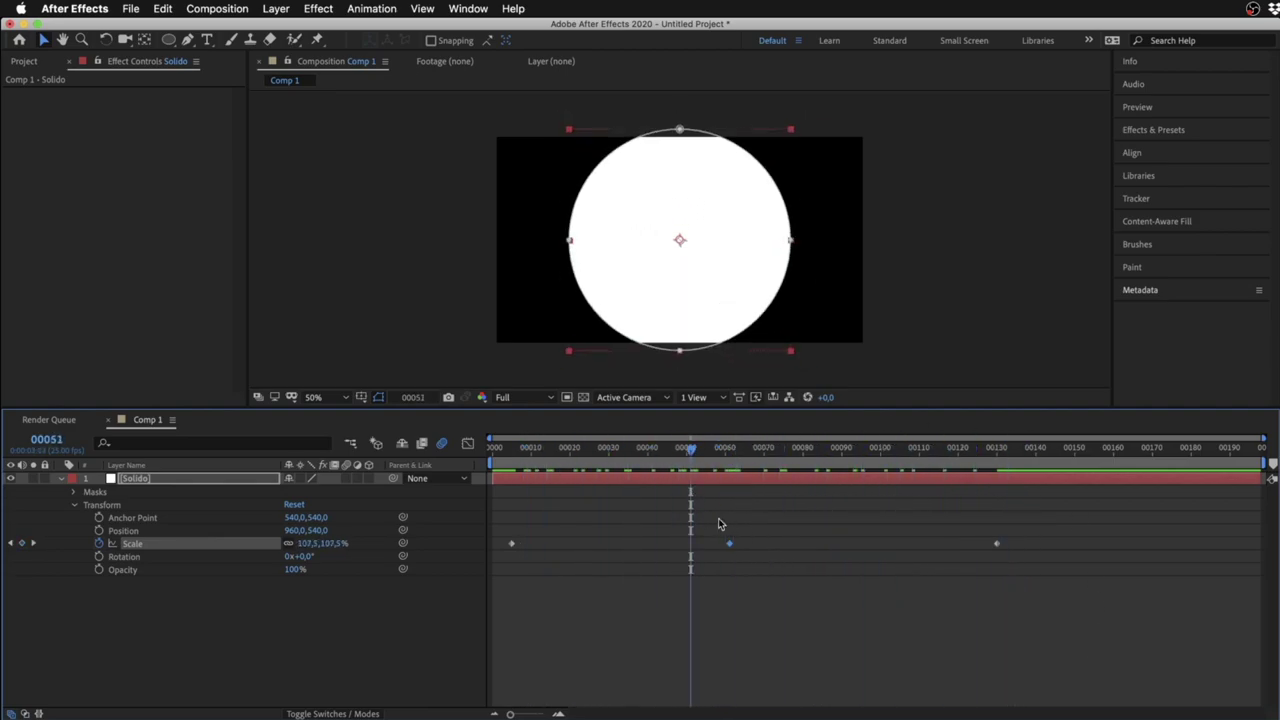
{"action": "mouse_move", "coordinate": [1064, 526]}
{"action": "left_mouse_down"}
{"action": "mouse_move", "coordinate": [552, 558]}
{"action": "mouse_move", "coordinate": [492, 545]}
{"action": "left_mouse_up"}
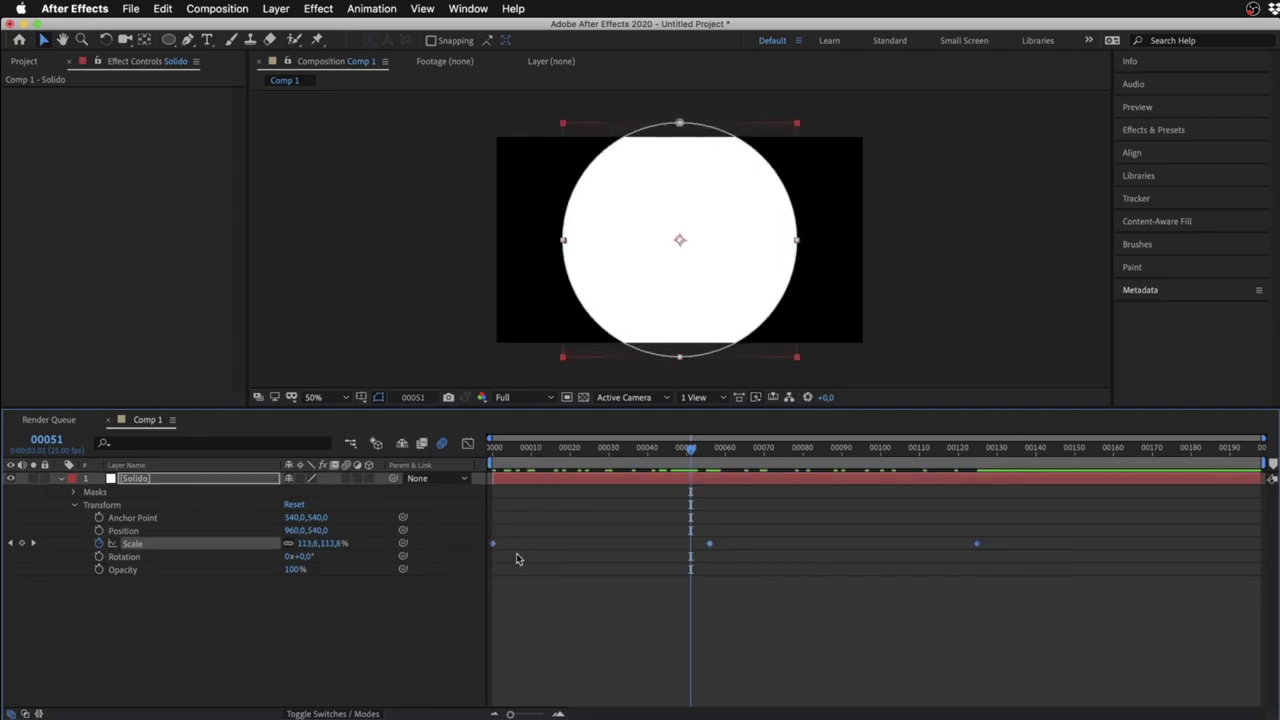
{"action": "left_click", "coordinate": [806, 557]}
{"action": "mouse_move", "coordinate": [1044, 520]}
{"action": "left_mouse_down"}
{"action": "mouse_move", "coordinate": [745, 556]}
{"action": "mouse_move", "coordinate": [721, 543]}
{"action": "left_mouse_up"}
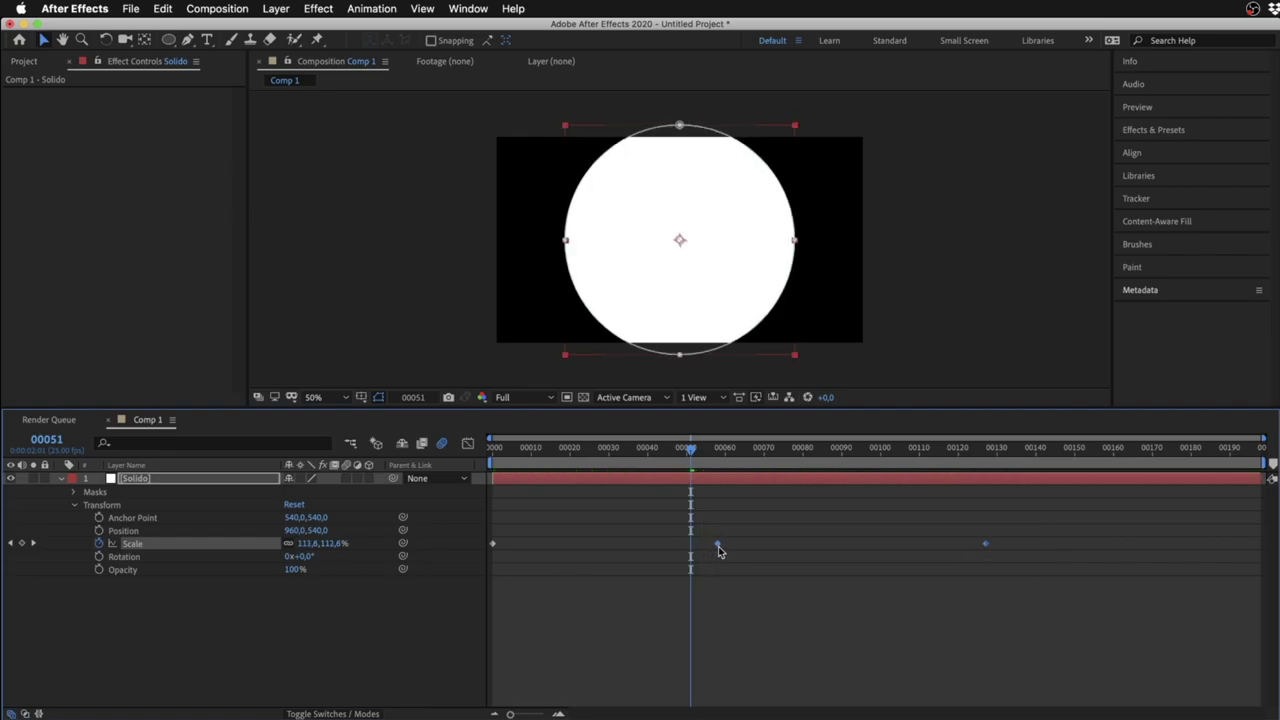
{"action": "key", "text": "space"}
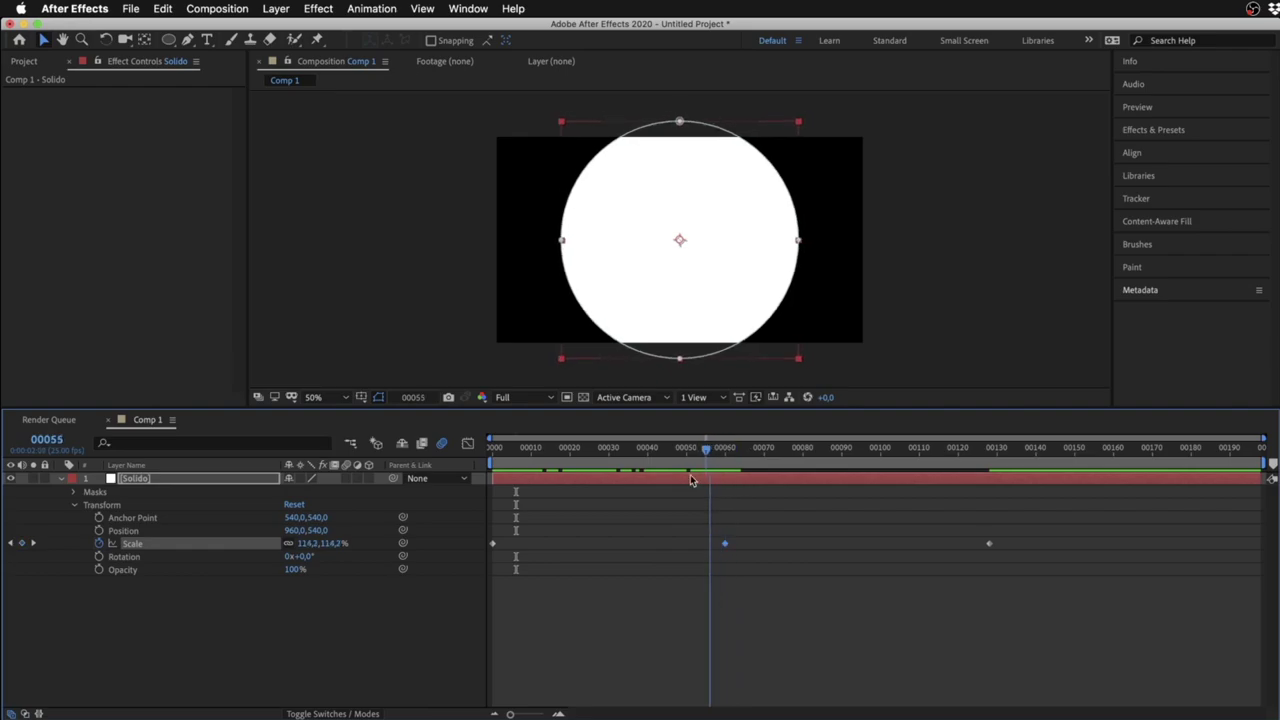
{"action": "key", "text": "space"}
{"action": "left_click_drag", "start_coordinate": [493, 492], "coordinate": [597, 497]}
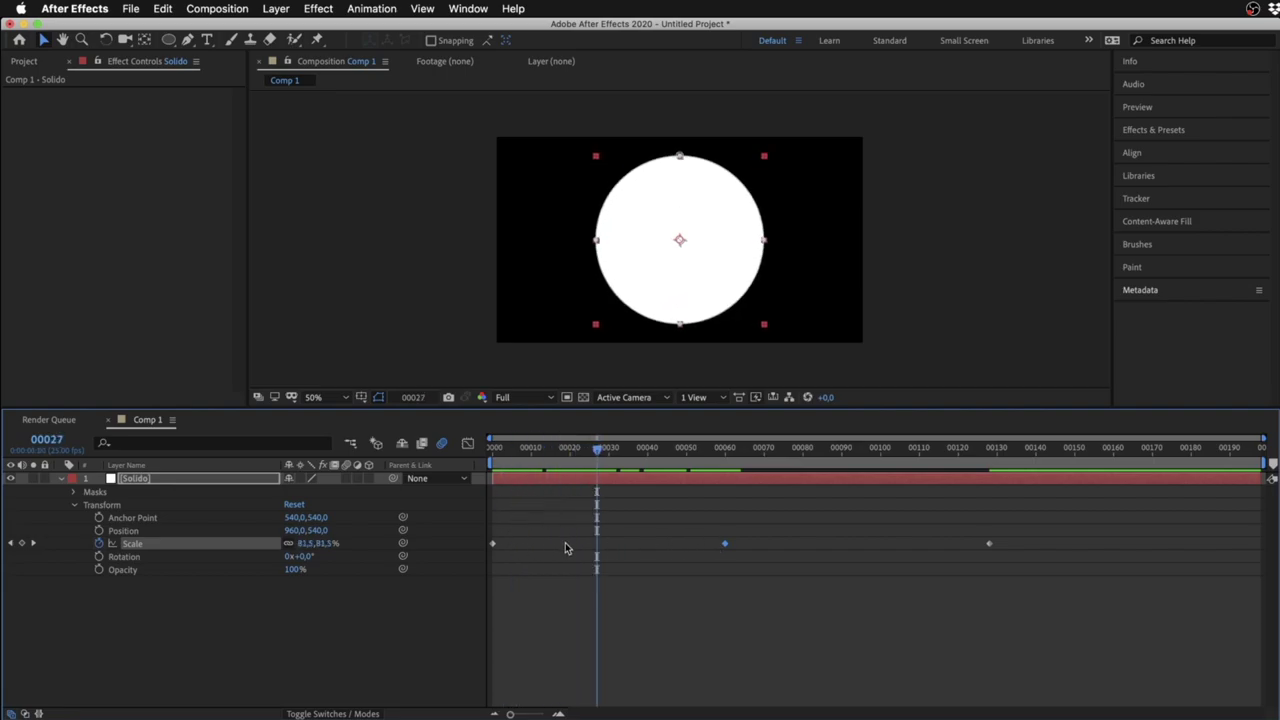
{"action": "left_click_drag", "start_coordinate": [597, 450], "coordinate": [481, 457]}
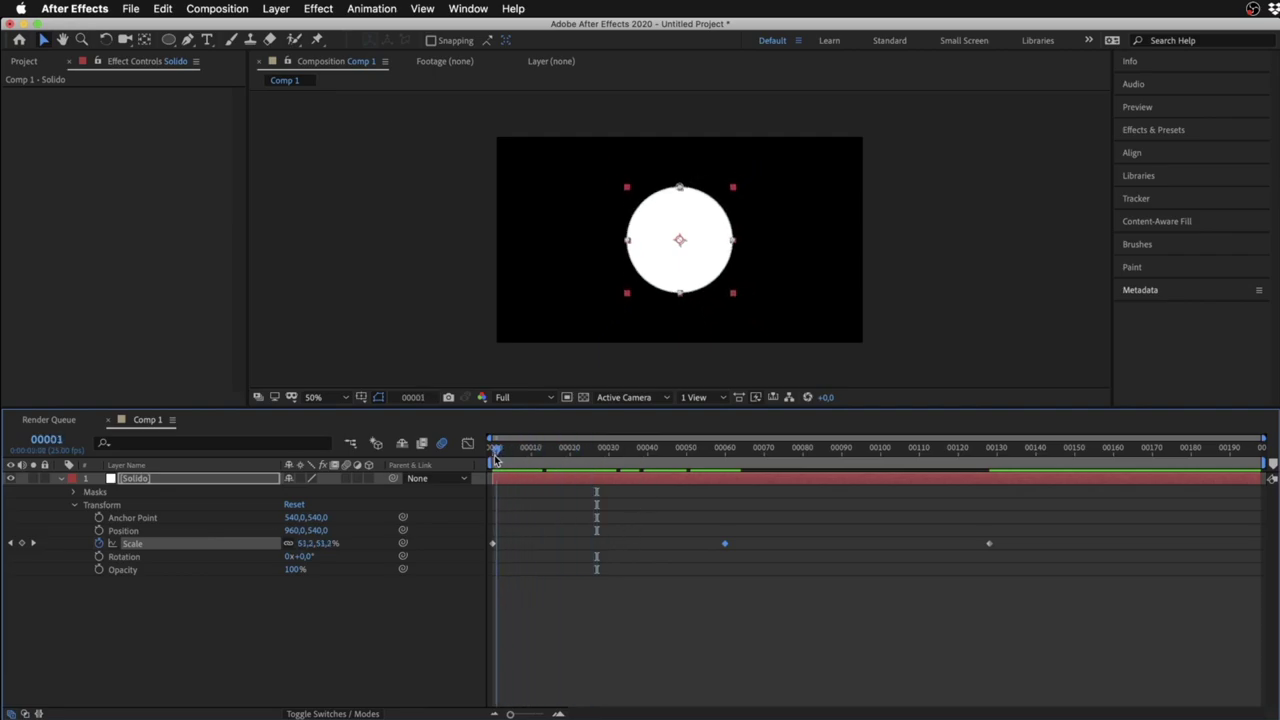
{"action": "left_click_drag", "start_coordinate": [587, 544], "coordinate": [469, 586]}
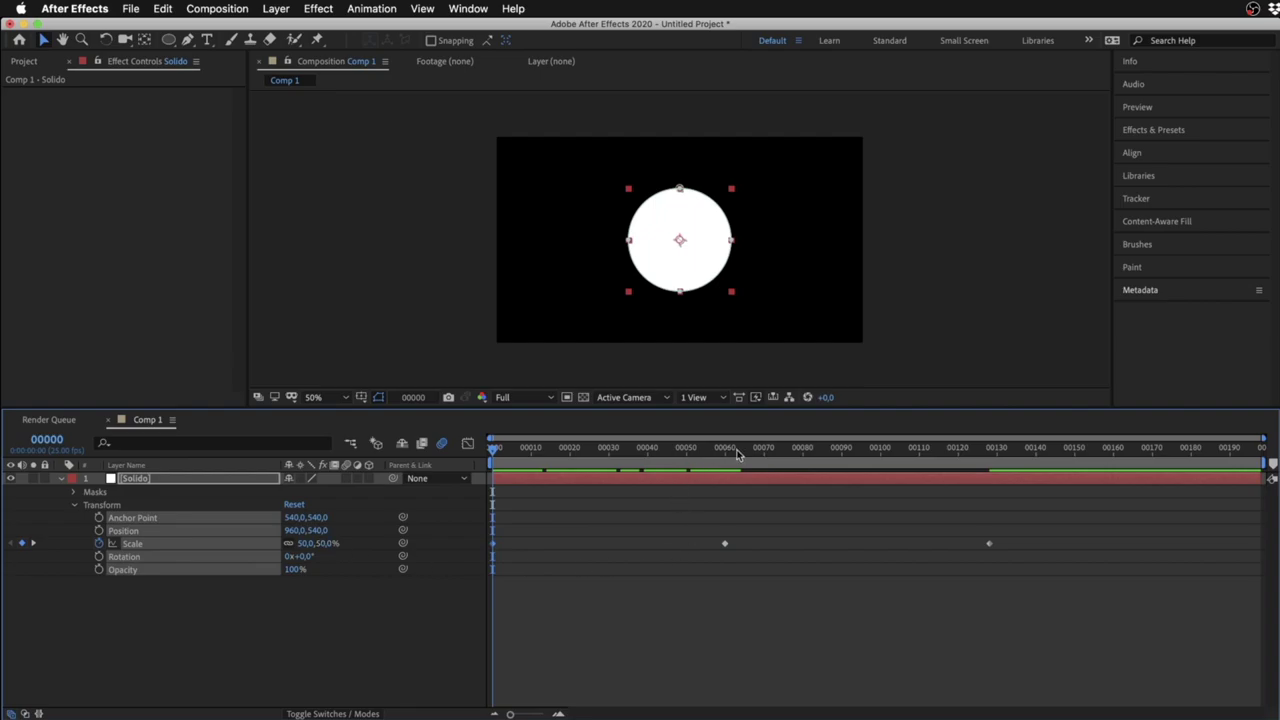
{"action": "left_click", "coordinate": [727, 452]}
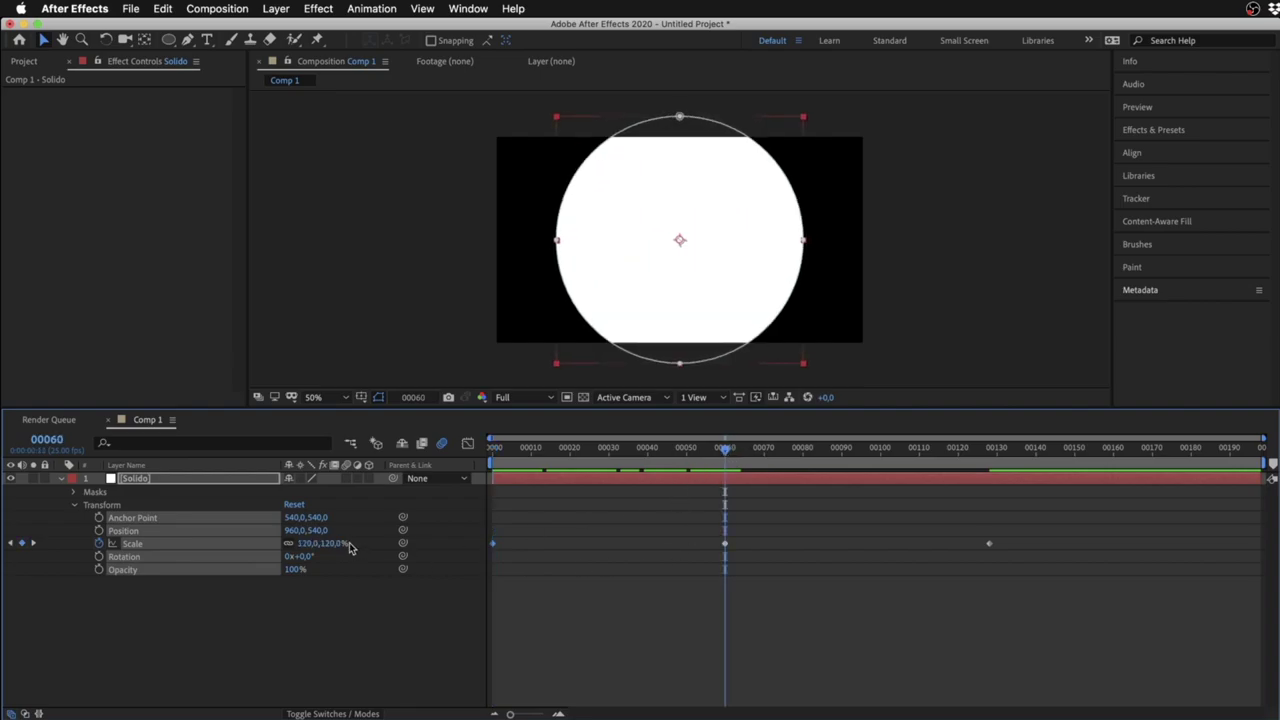
{"action": "left_click_drag", "start_coordinate": [675, 455], "coordinate": [611, 455]}
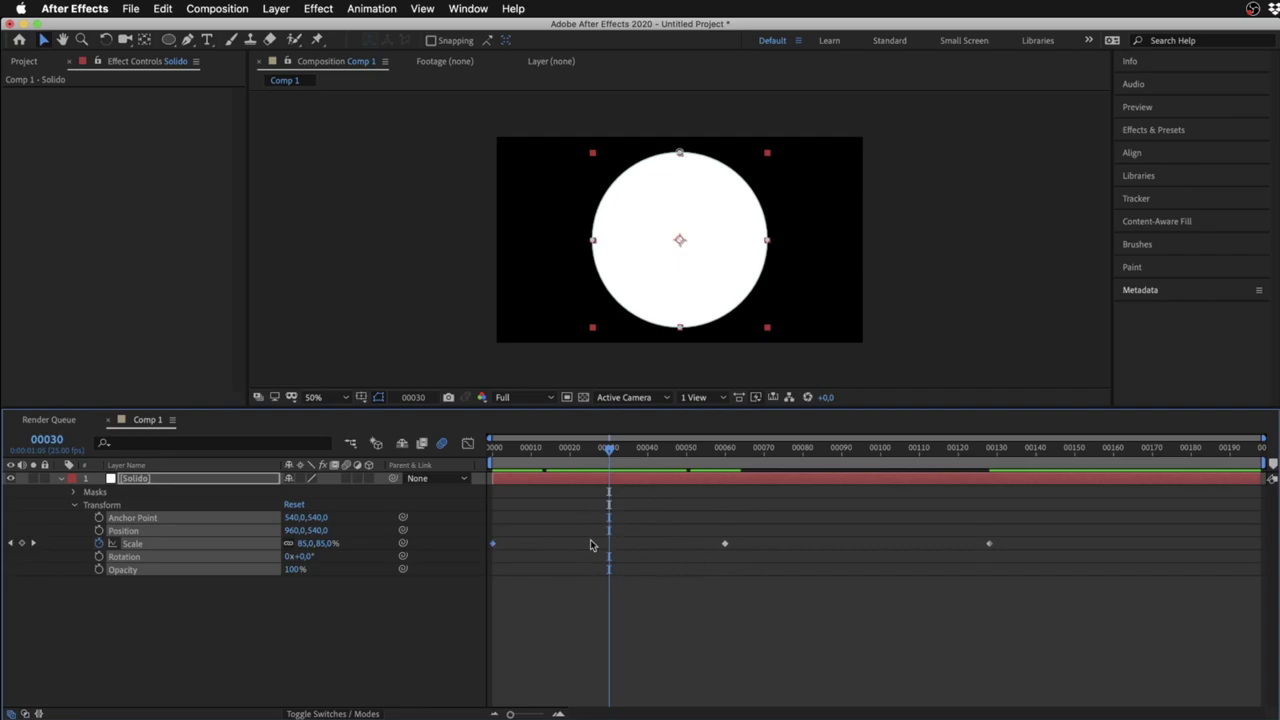
{"action": "mouse_move", "coordinate": [591, 453]}
{"action": "left_mouse_down"}
{"action": "mouse_move", "coordinate": [712, 472]}
{"action": "mouse_move", "coordinate": [563, 472]}
{"action": "left_mouse_up"}
{"action": "key", "text": "space"}
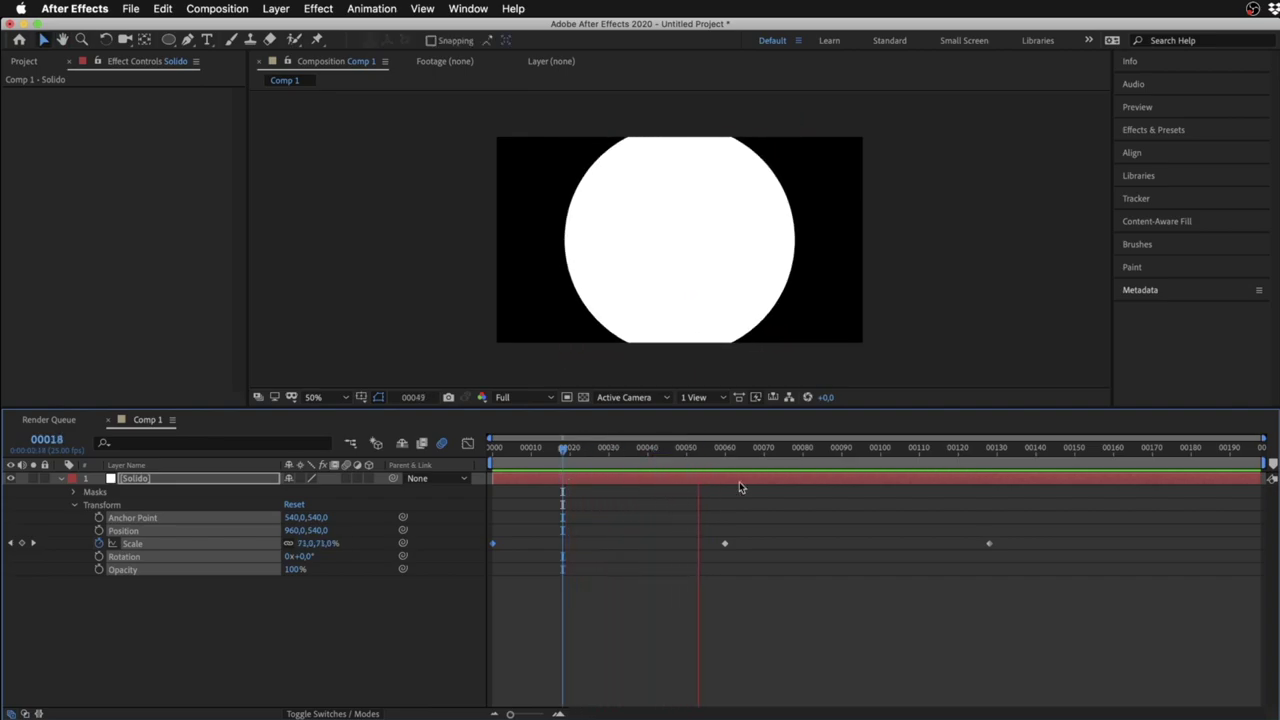
{"action": "key", "text": "space"}
{"action": "left_click_drag", "start_coordinate": [782, 527], "coordinate": [692, 563]}
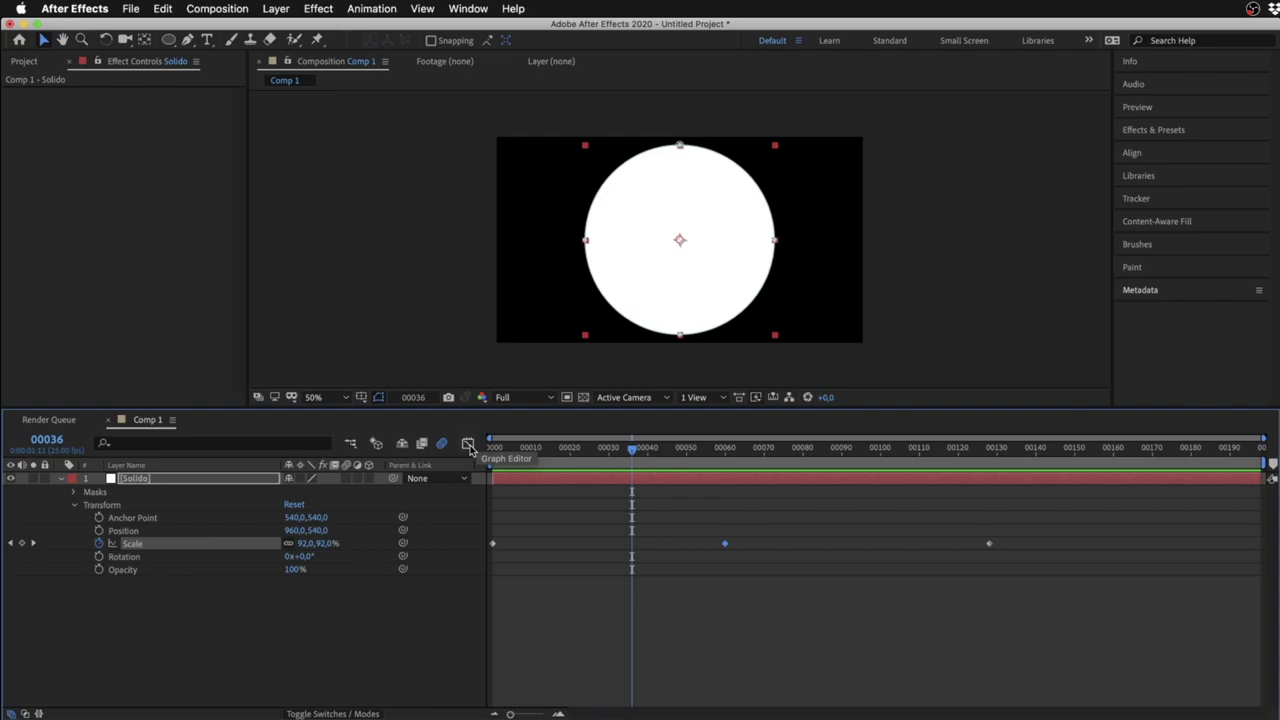
Open the Graph Editor to show Scale's value curve: 50% up to 120% at frame 60, then 80%
{"action": "left_click", "coordinate": [468, 444]}
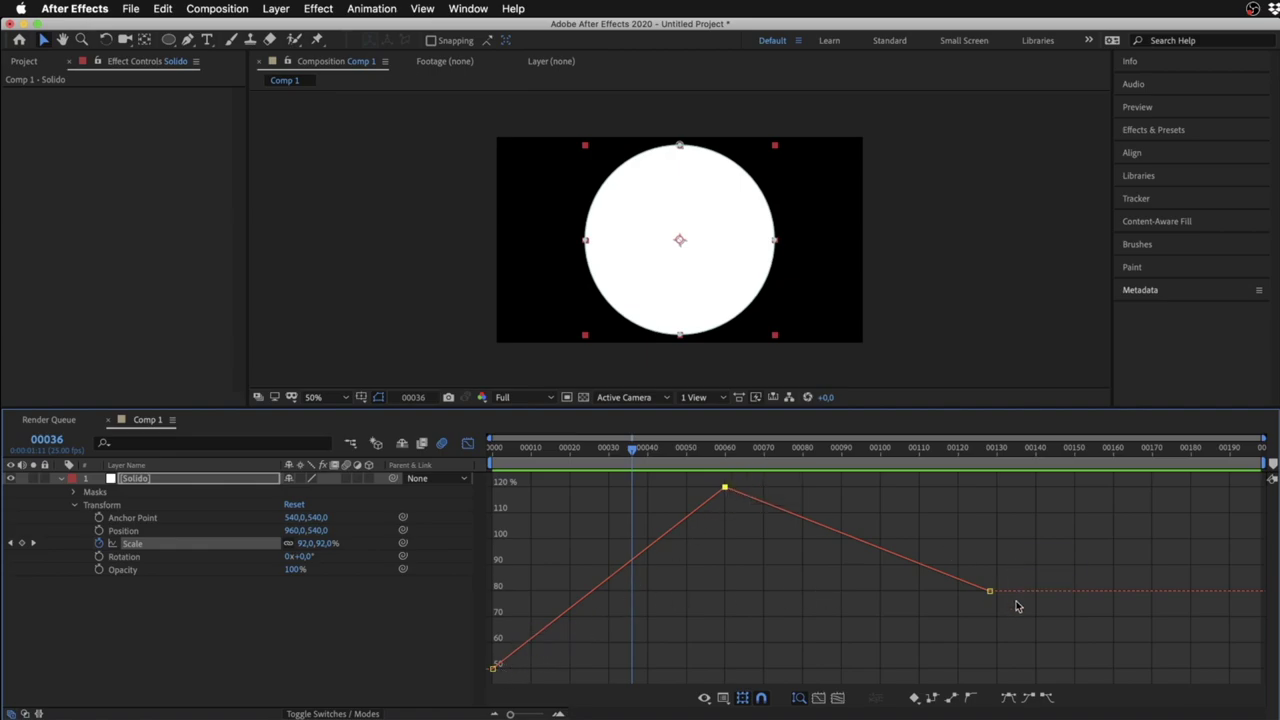
{"action": "mouse_move", "coordinate": [993, 594]}
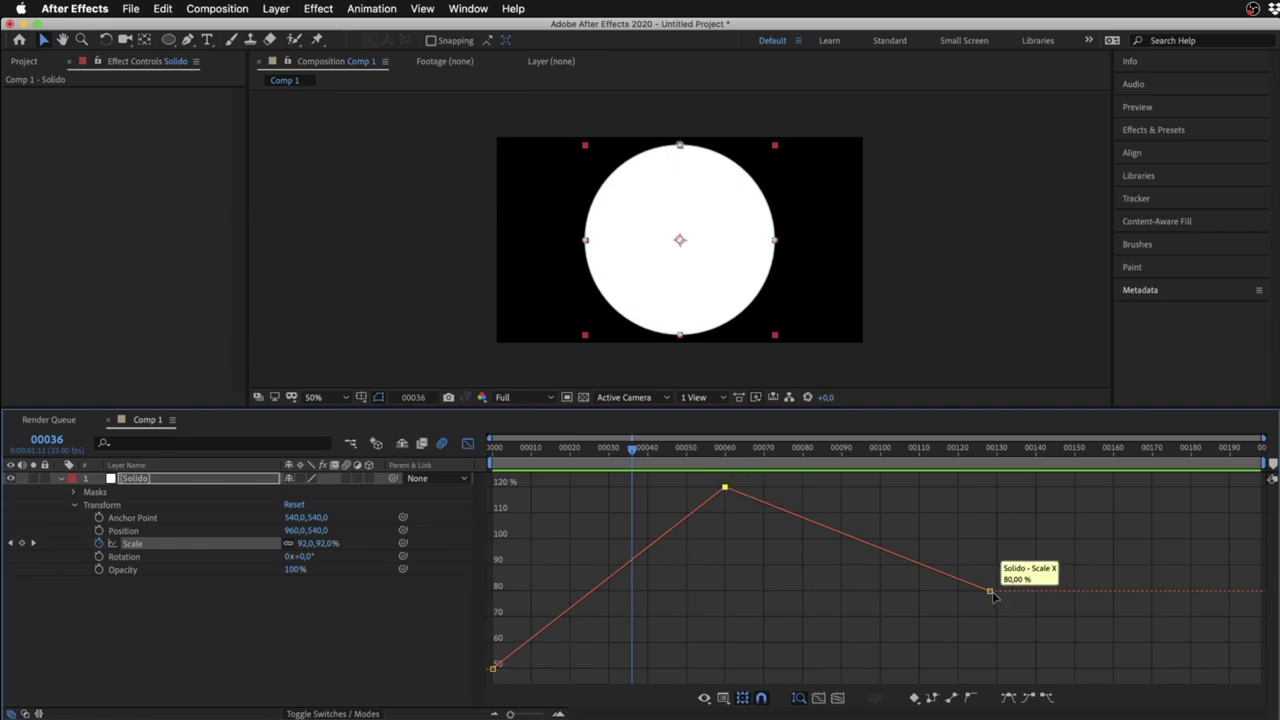
{"action": "left_click", "coordinate": [467, 443]}
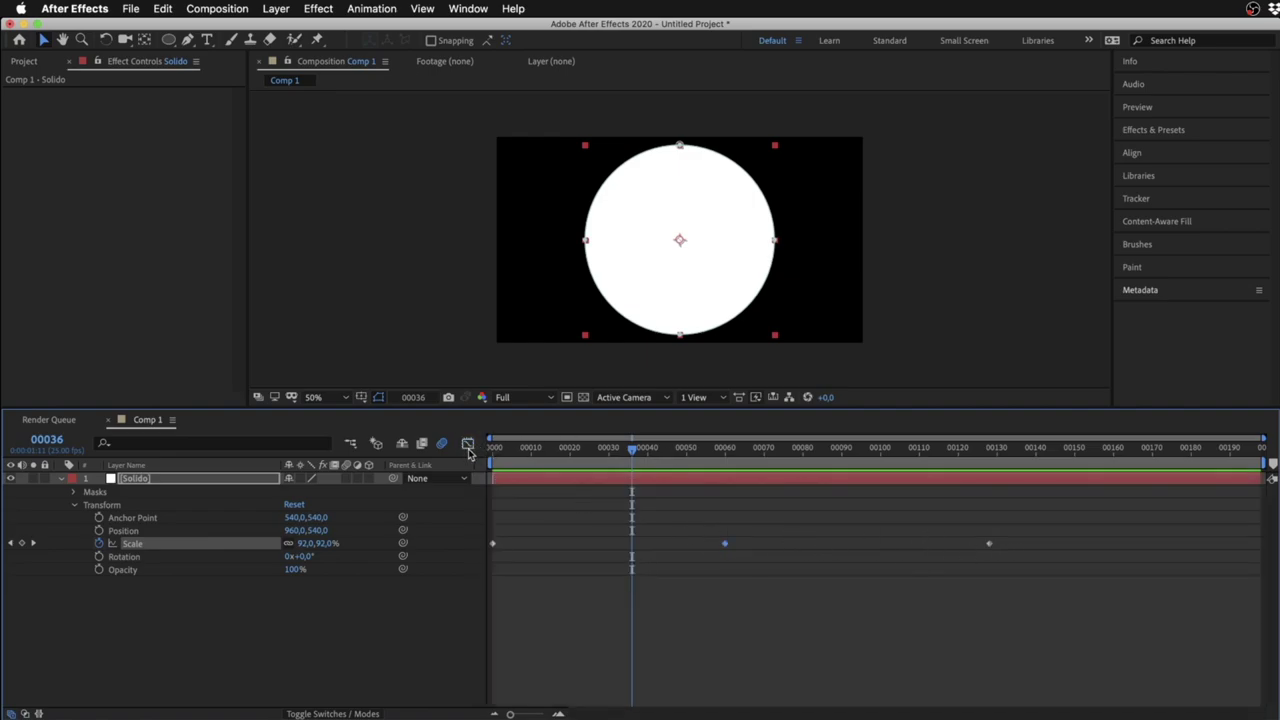
{"action": "left_click", "coordinate": [467, 443]}
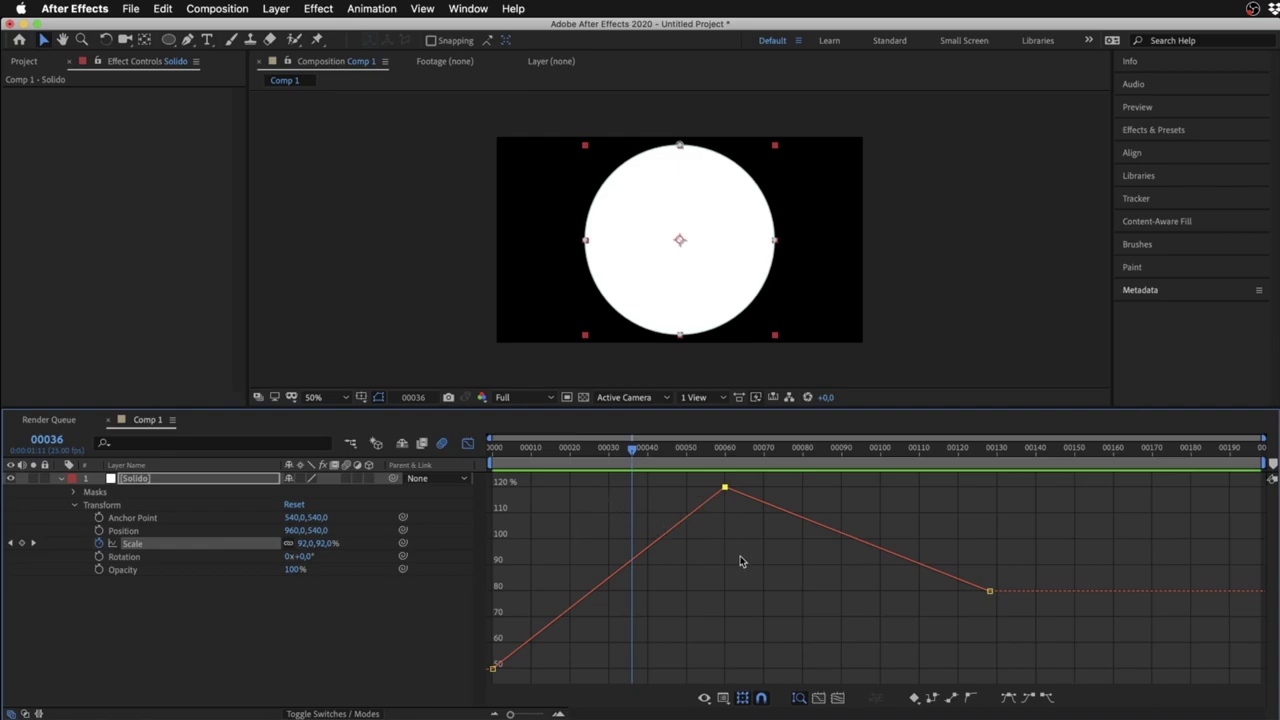
{"action": "right_click", "coordinate": [751, 557]}
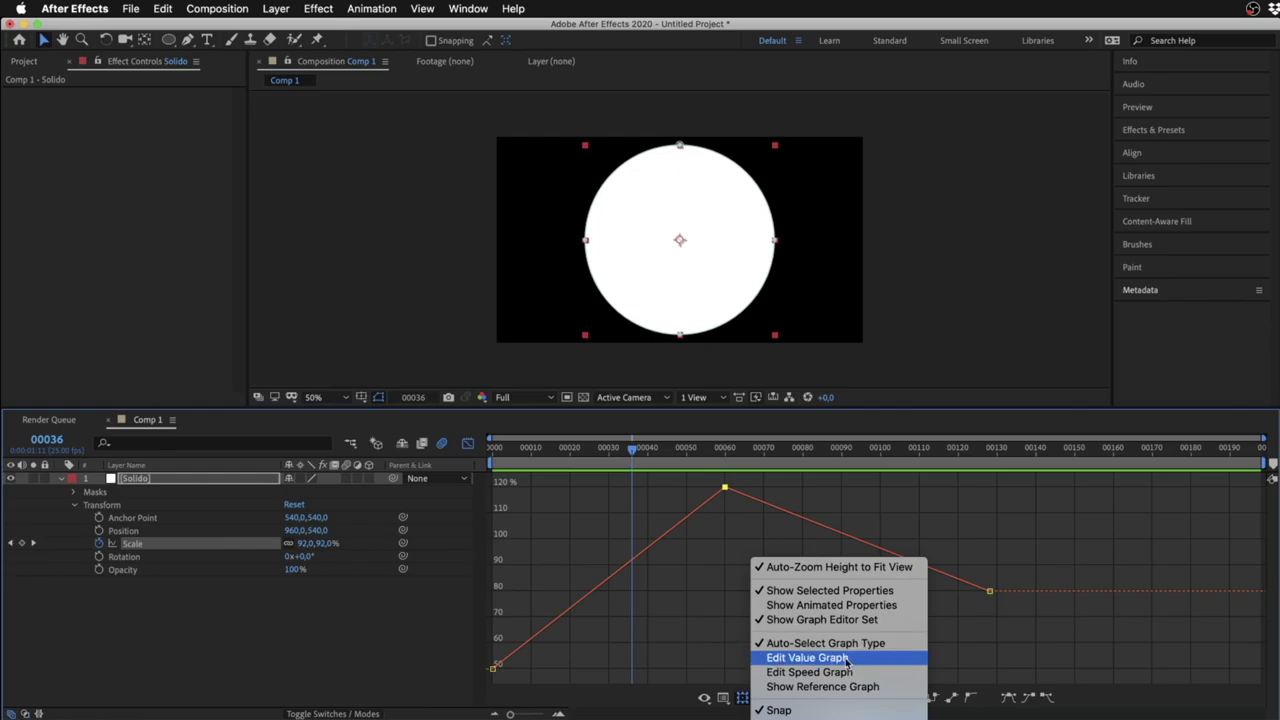
{"action": "left_click", "coordinate": [769, 658]}
{"action": "right_click", "coordinate": [843, 600]}
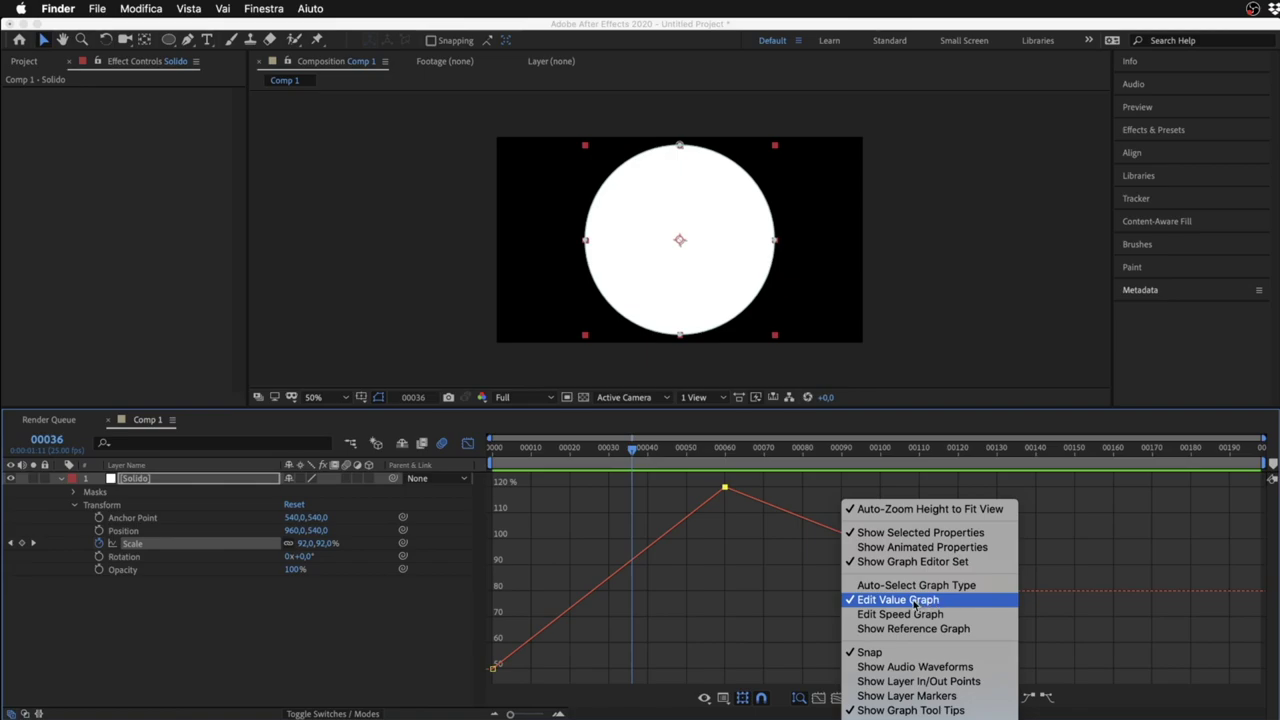
{"action": "left_click", "coordinate": [900, 614]}
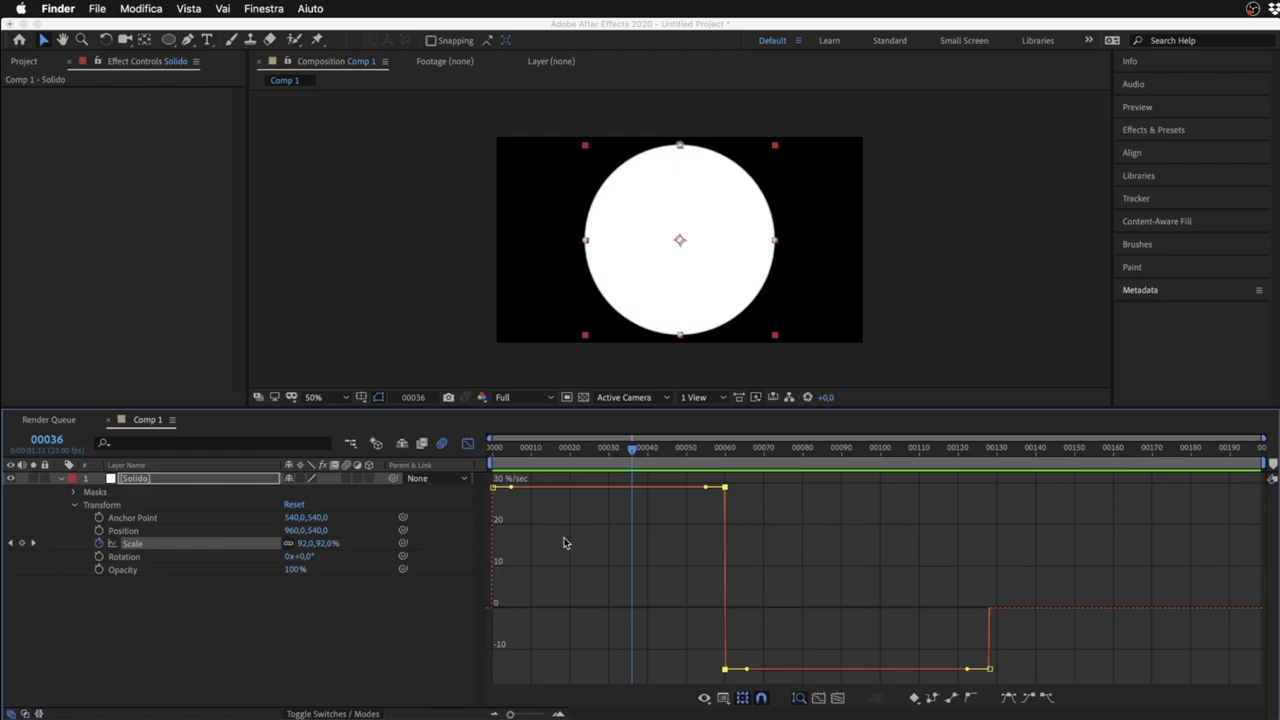
{"action": "right_click", "coordinate": [811, 521]}
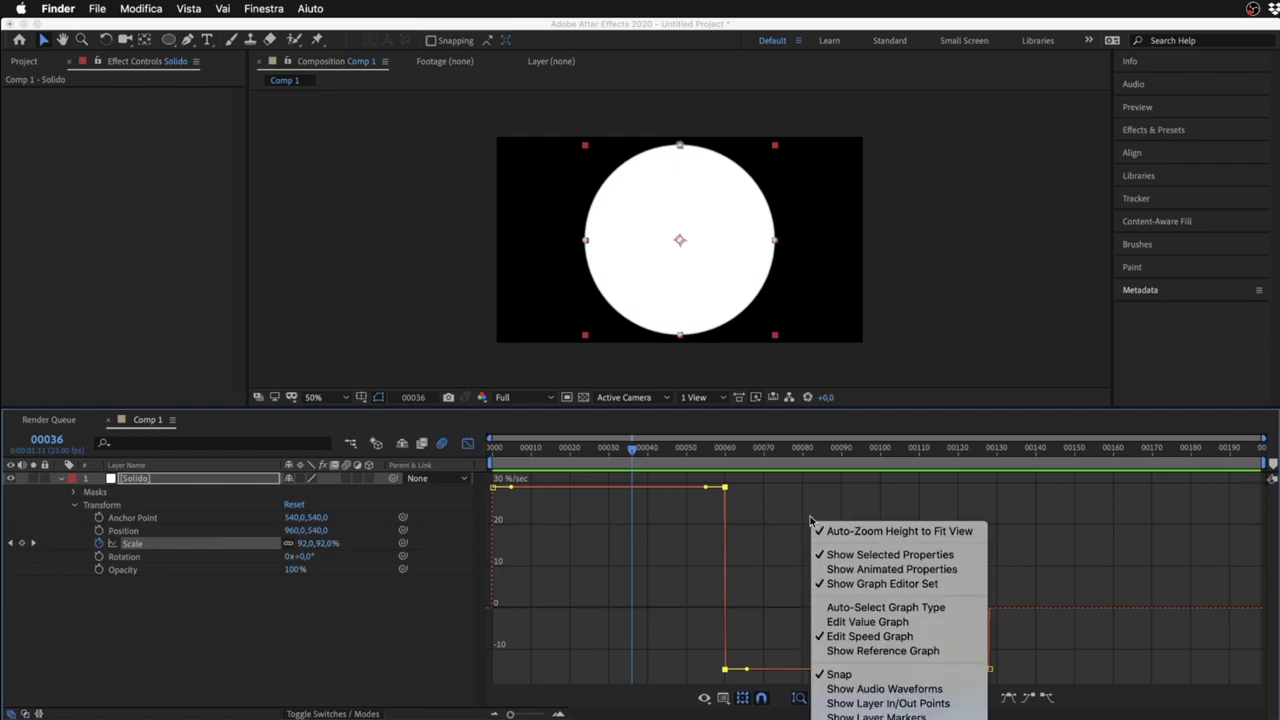
{"action": "left_click", "coordinate": [928, 611]}
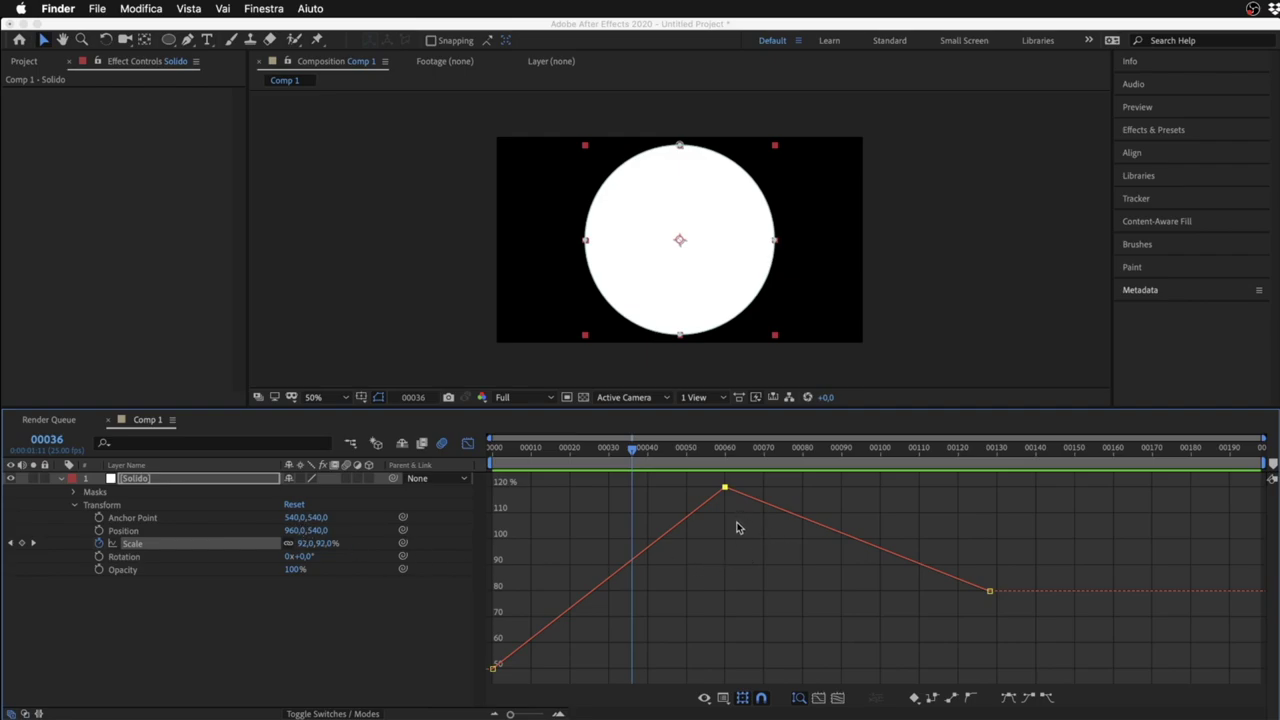
Select the 120% peak Scale keyframe and apply easing to it
{"action": "left_click", "coordinate": [820, 500]}
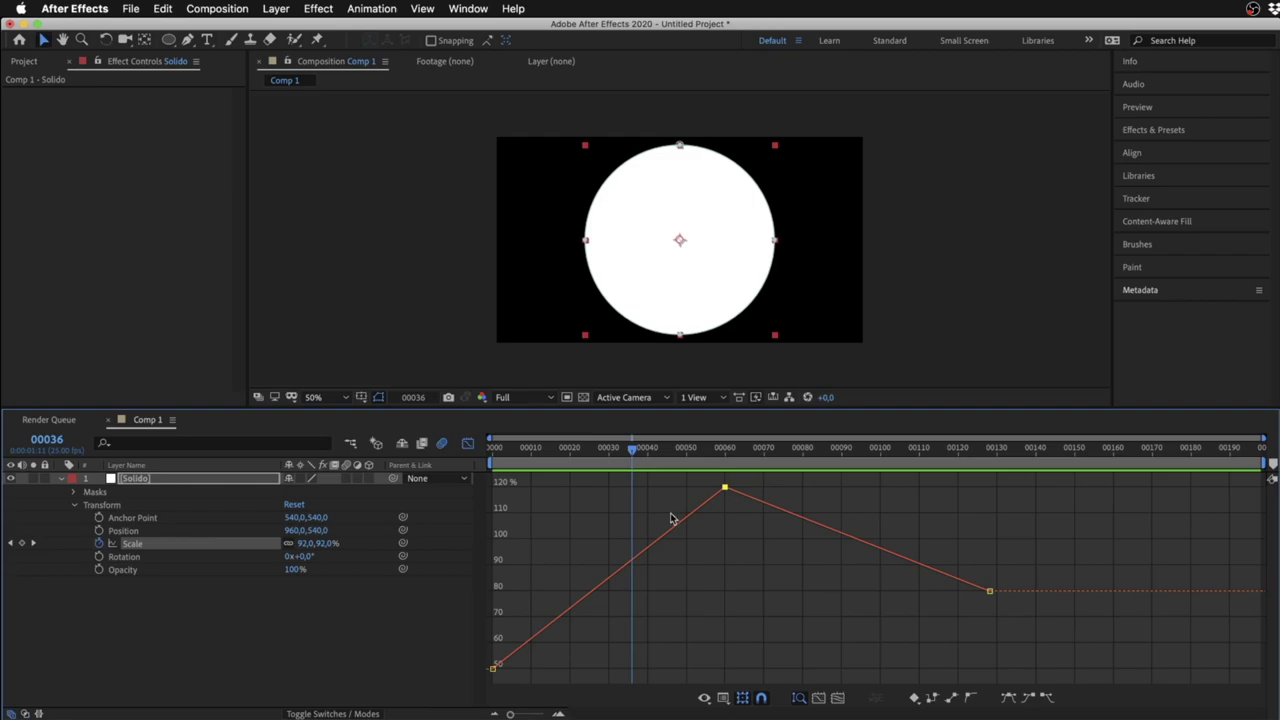
{"action": "left_click_drag", "start_coordinate": [796, 597], "coordinate": [600, 475]}
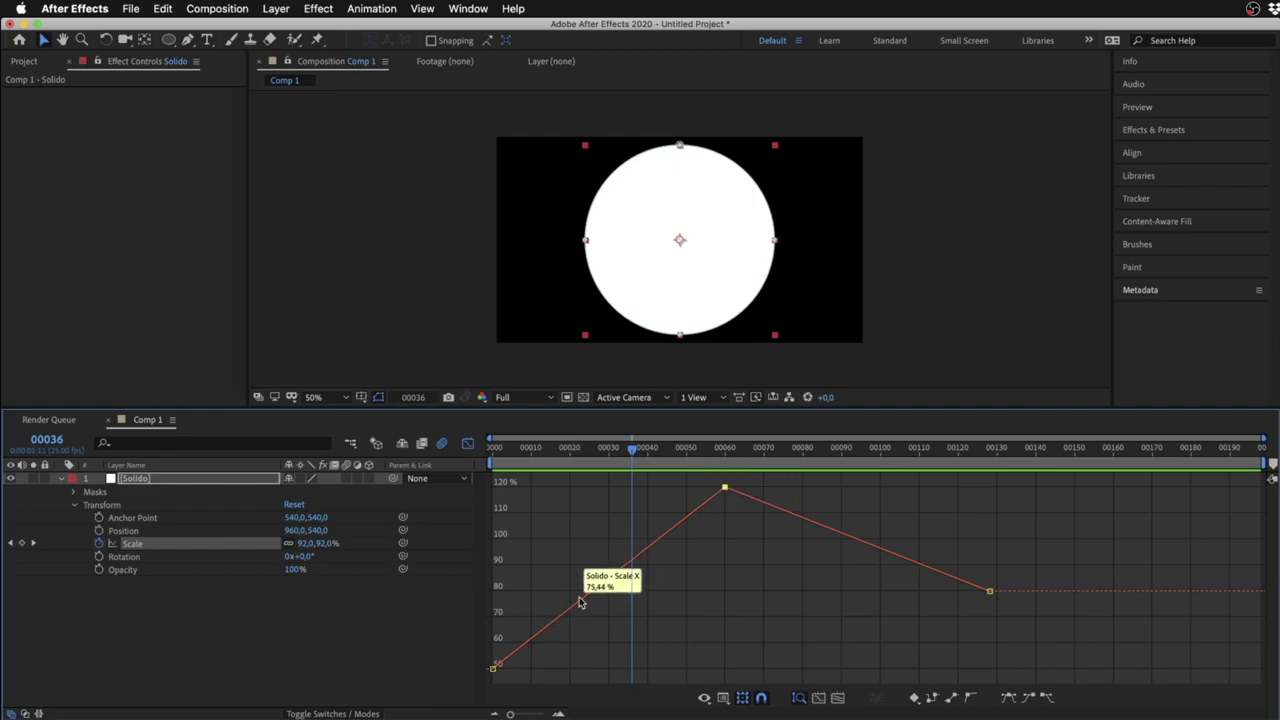
{"action": "left_click", "coordinate": [1009, 698]}
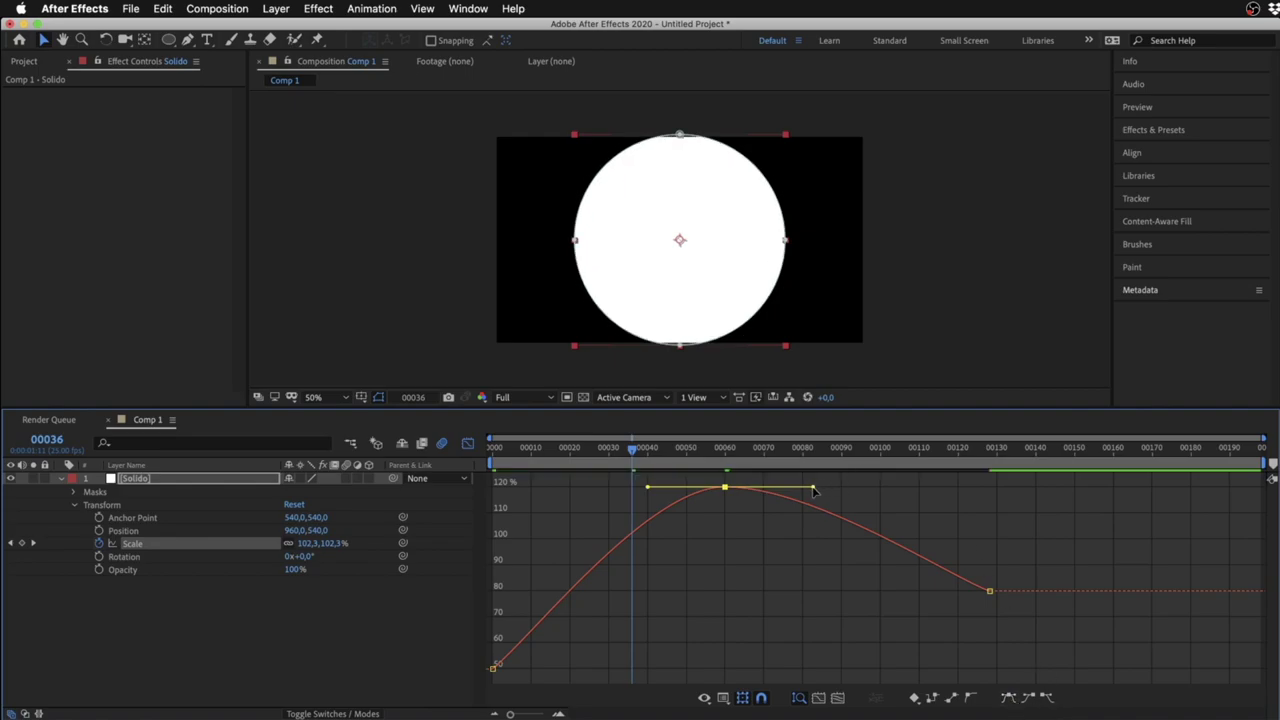
Reshape the Bezier handles: widen the peak's ease and ease out the first keyframe
{"action": "left_click_drag", "start_coordinate": [813, 490], "coordinate": [926, 491]}
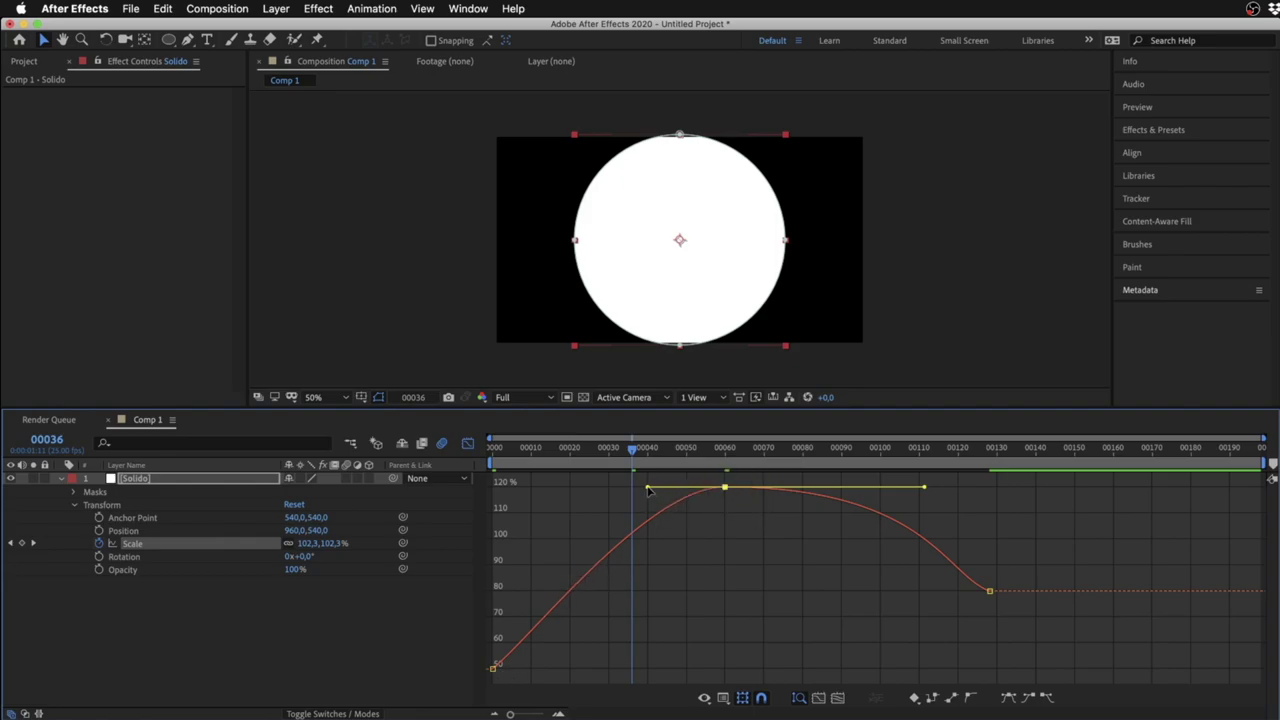
{"action": "left_click_drag", "start_coordinate": [648, 489], "coordinate": [490, 493]}
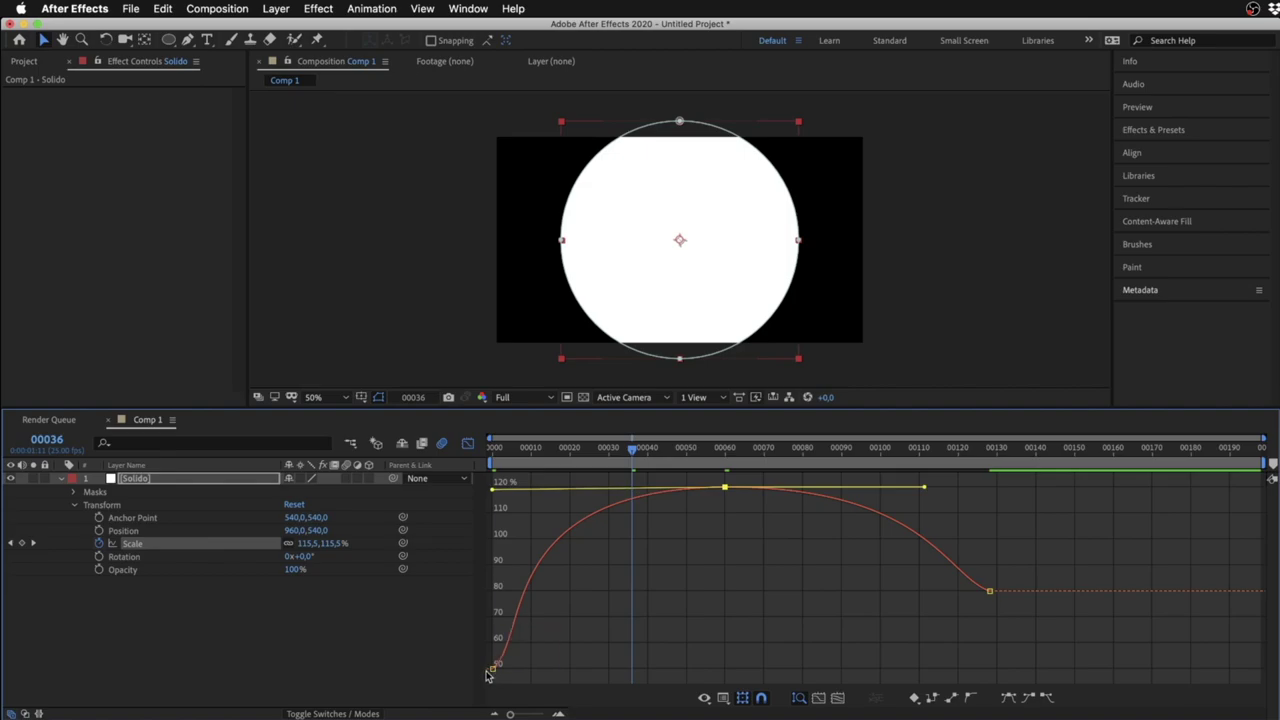
{"action": "left_click_drag", "start_coordinate": [491, 670], "coordinate": [724, 668]}
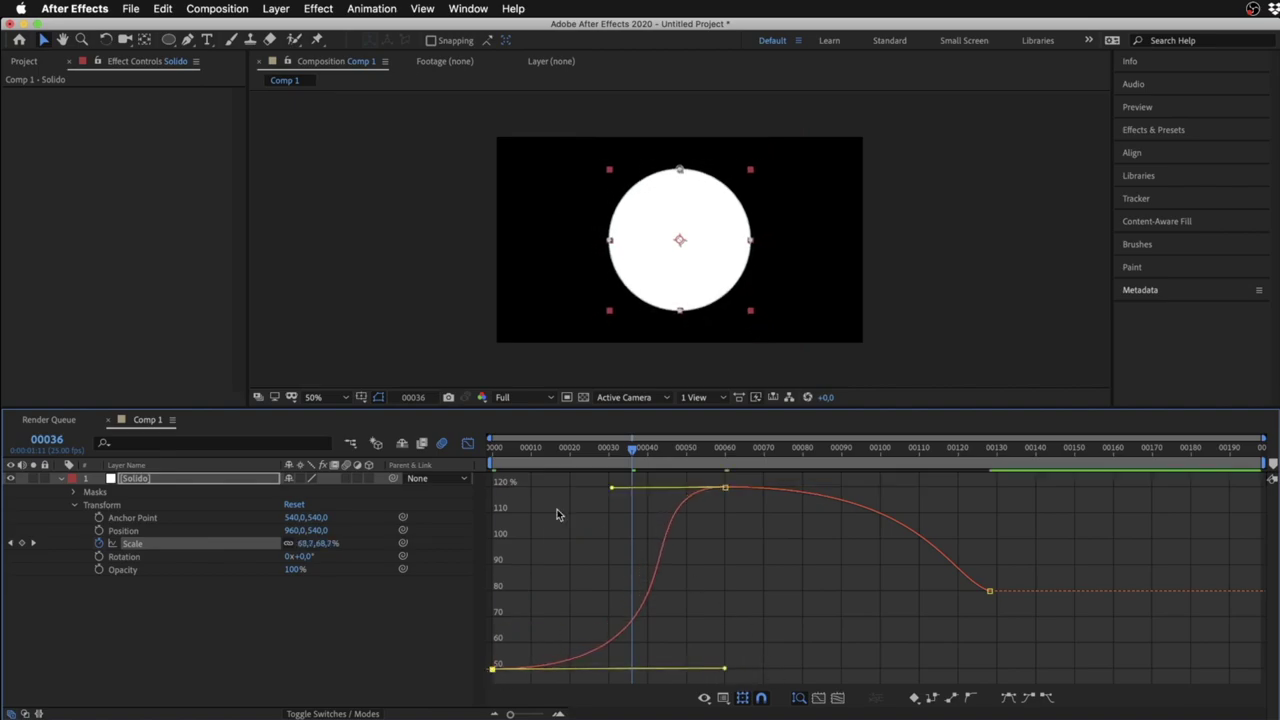
{"action": "left_click_drag", "start_coordinate": [613, 491], "coordinate": [555, 491]}
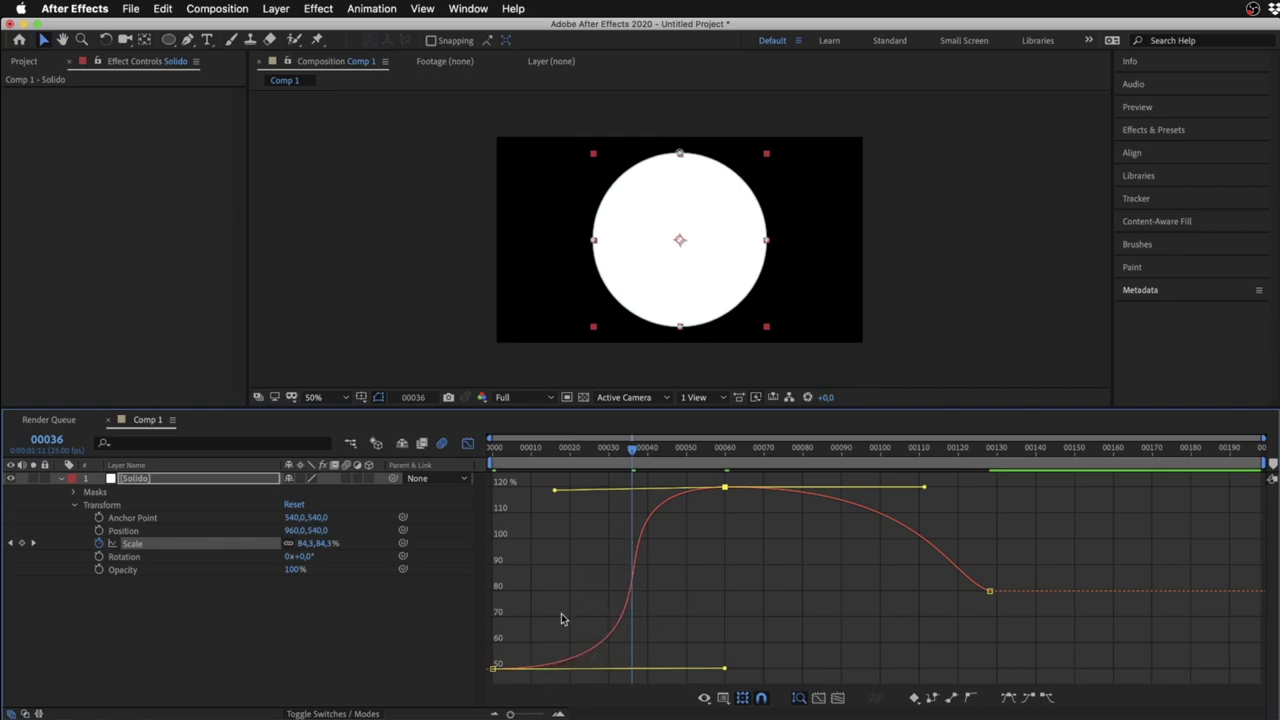
Play the eased scale animation from the first frame to review it
{"action": "key", "text": "Home"}
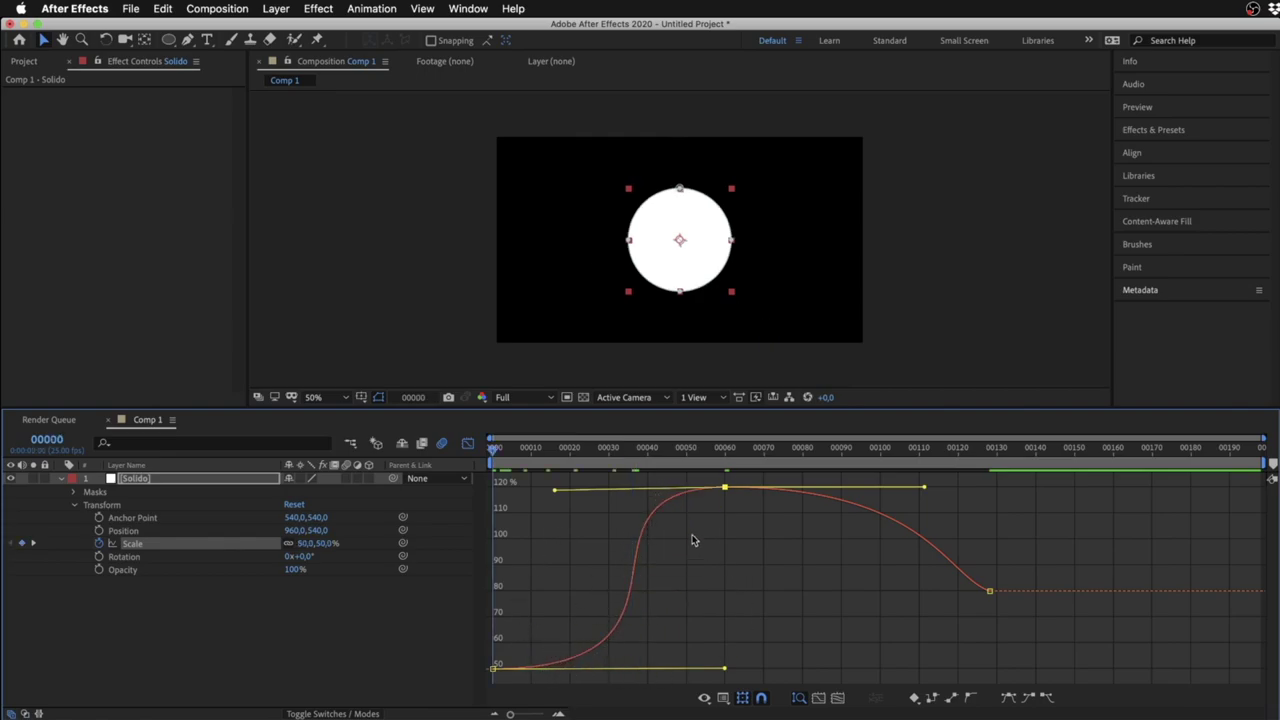
{"action": "key", "text": "space"}
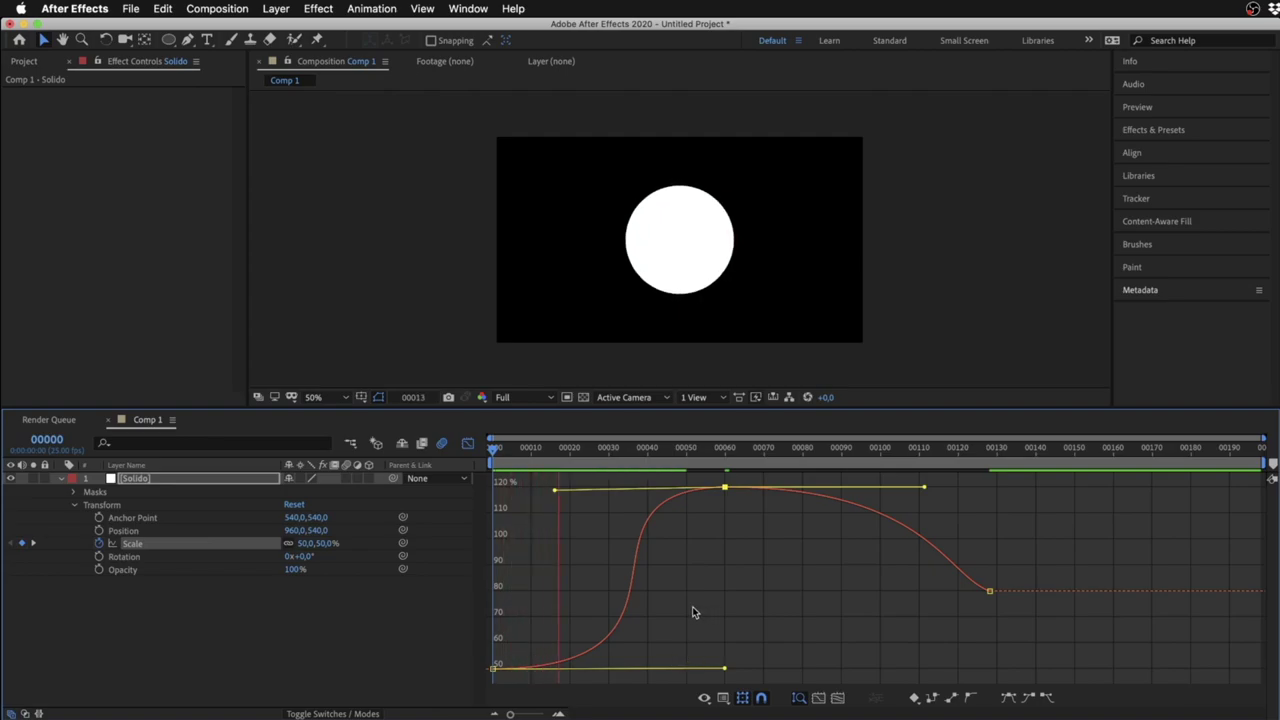
{"action": "key", "text": "space"}
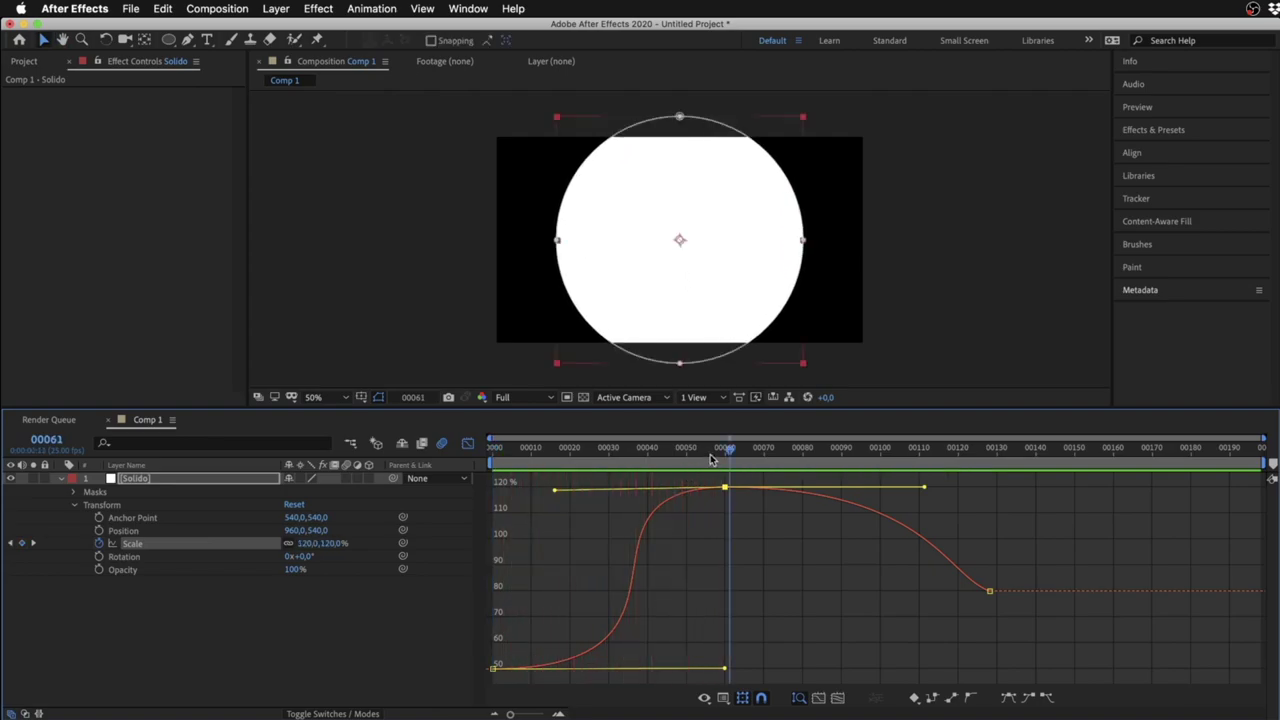
{"action": "key", "text": "Home"}
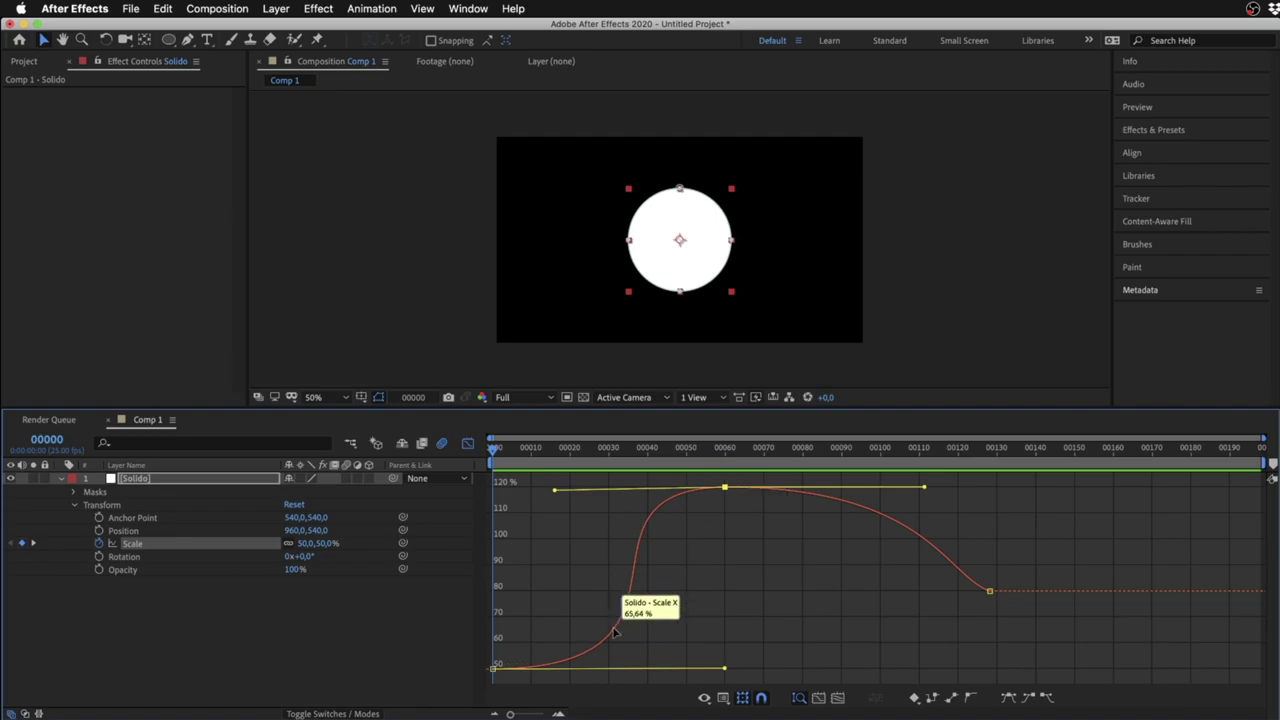
Inspect the Scale speed graph with all three keyframes selected, then return to the value graph and keyframe timeline
{"action": "right_click", "coordinate": [695, 589]}
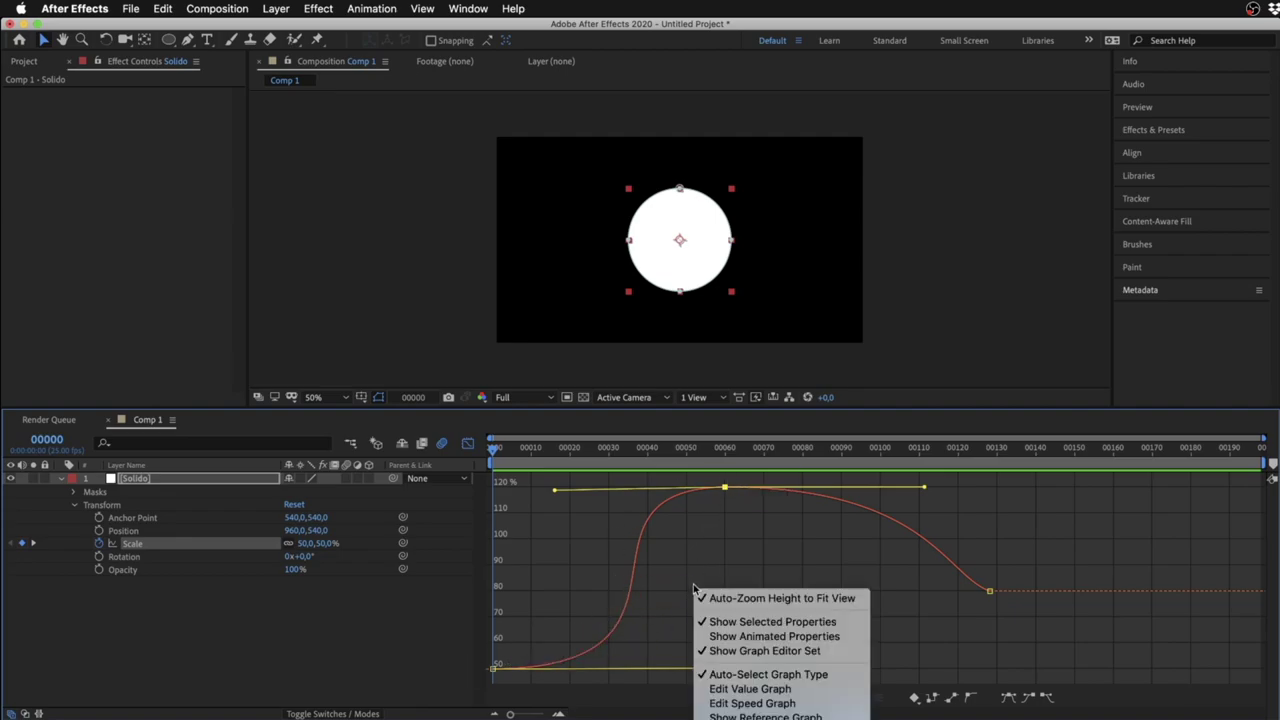
{"action": "left_click", "coordinate": [797, 705]}
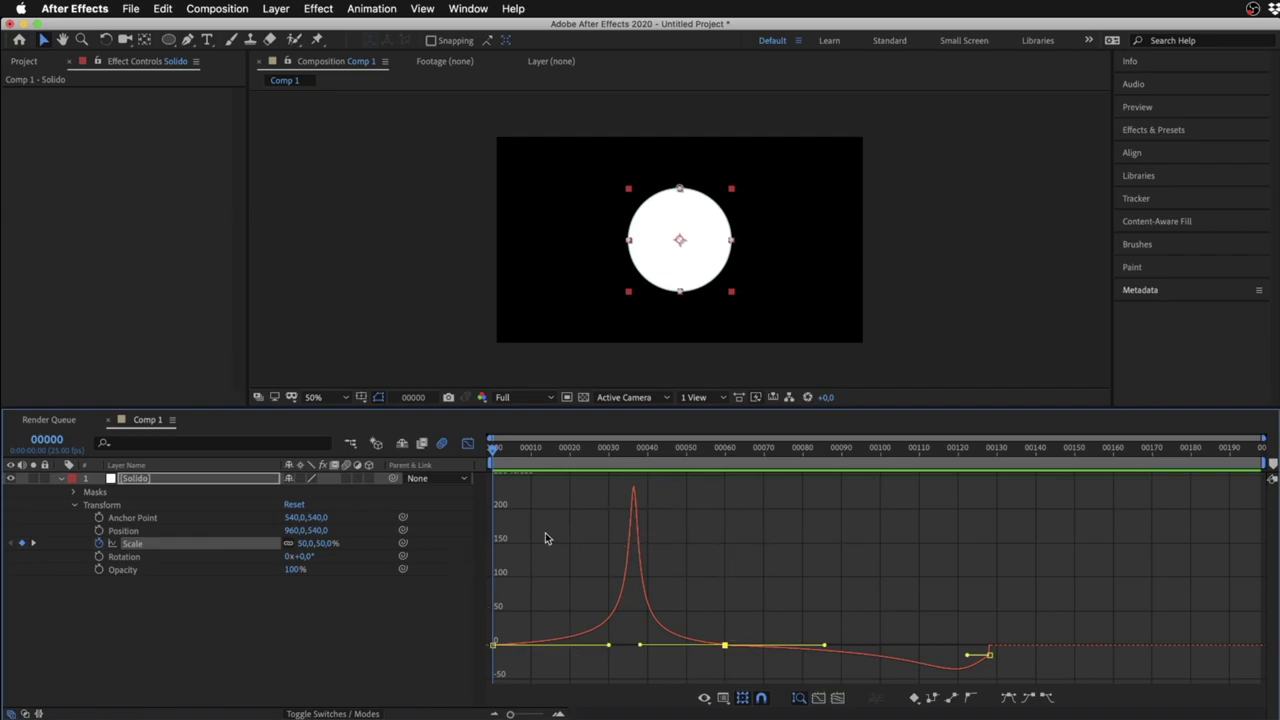
{"action": "left_click_drag", "start_coordinate": [820, 570], "coordinate": [460, 672]}
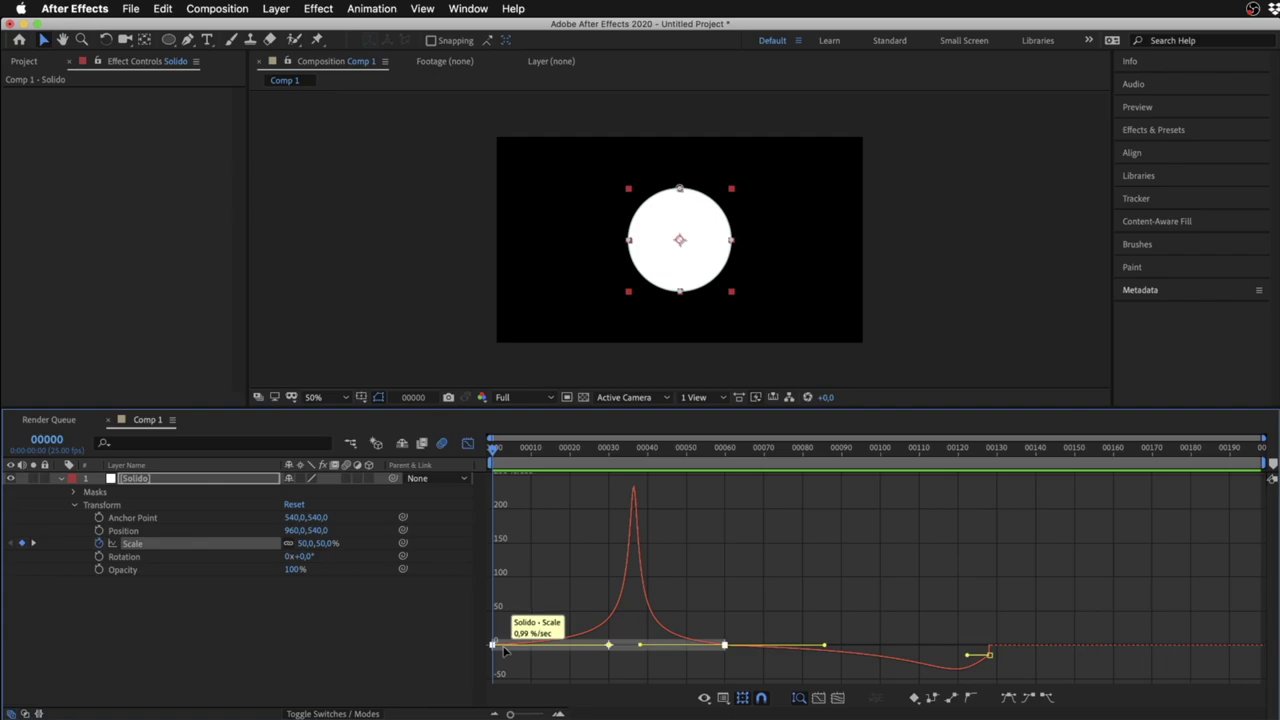
{"action": "right_click", "coordinate": [757, 617]}
{"action": "left_click", "coordinate": [845, 666]}
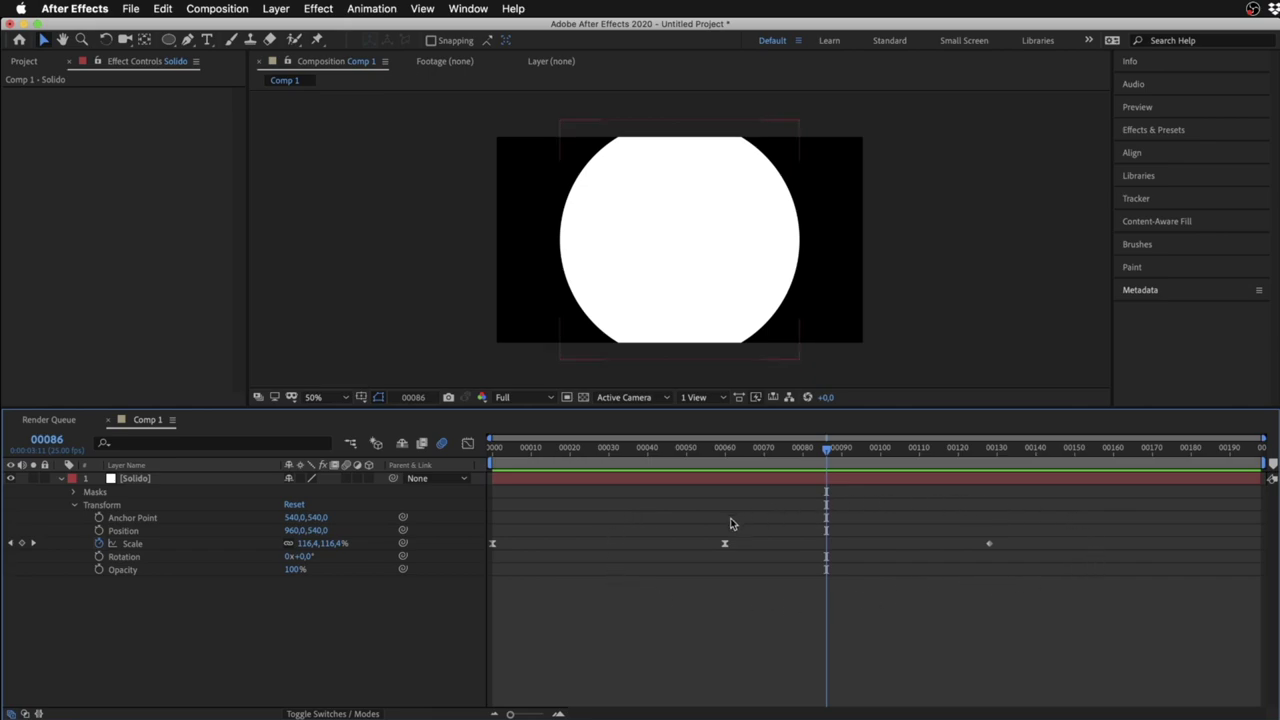
Move the Scale overshoot and settle keyframes earlier, to frames 30 and 60
{"action": "left_click_drag", "start_coordinate": [731, 519], "coordinate": [688, 574]}
{"action": "mouse_move", "coordinate": [1022, 538]}
{"action": "left_mouse_down"}
{"action": "mouse_move", "coordinate": [982, 552]}
{"action": "mouse_move", "coordinate": [900, 549]}
{"action": "left_mouse_up"}
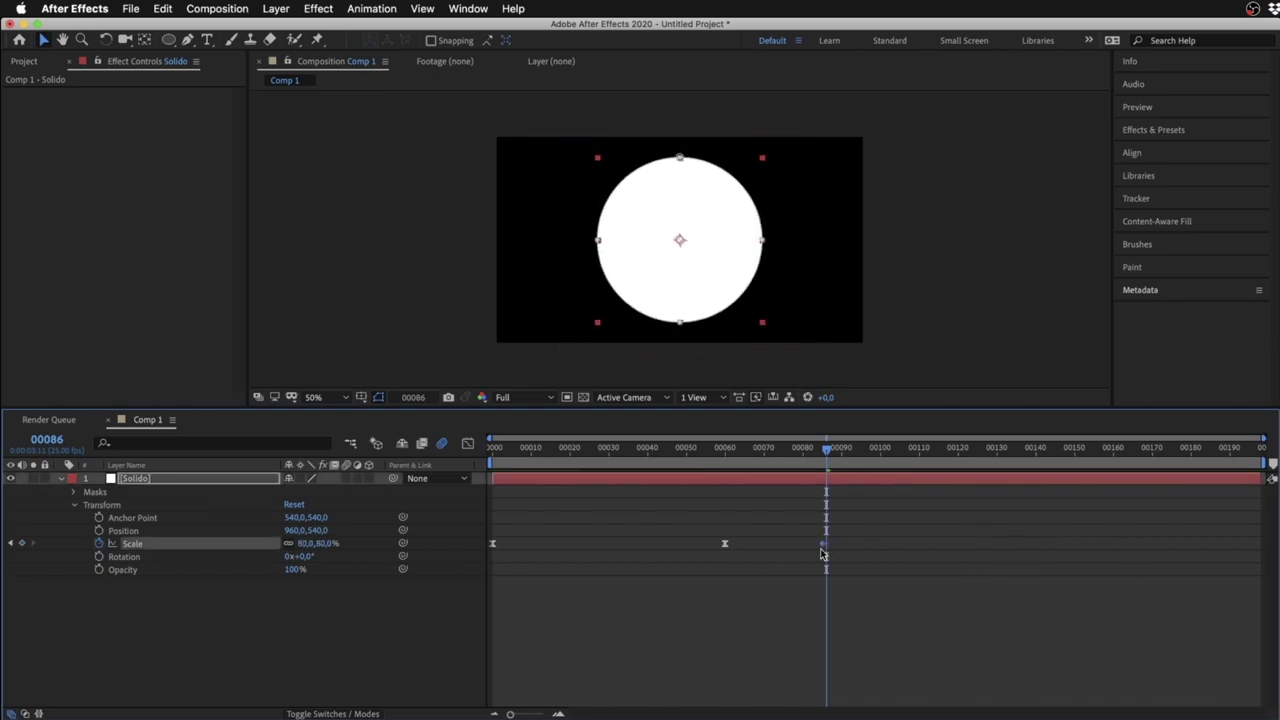
{"action": "left_click", "coordinate": [725, 544]}
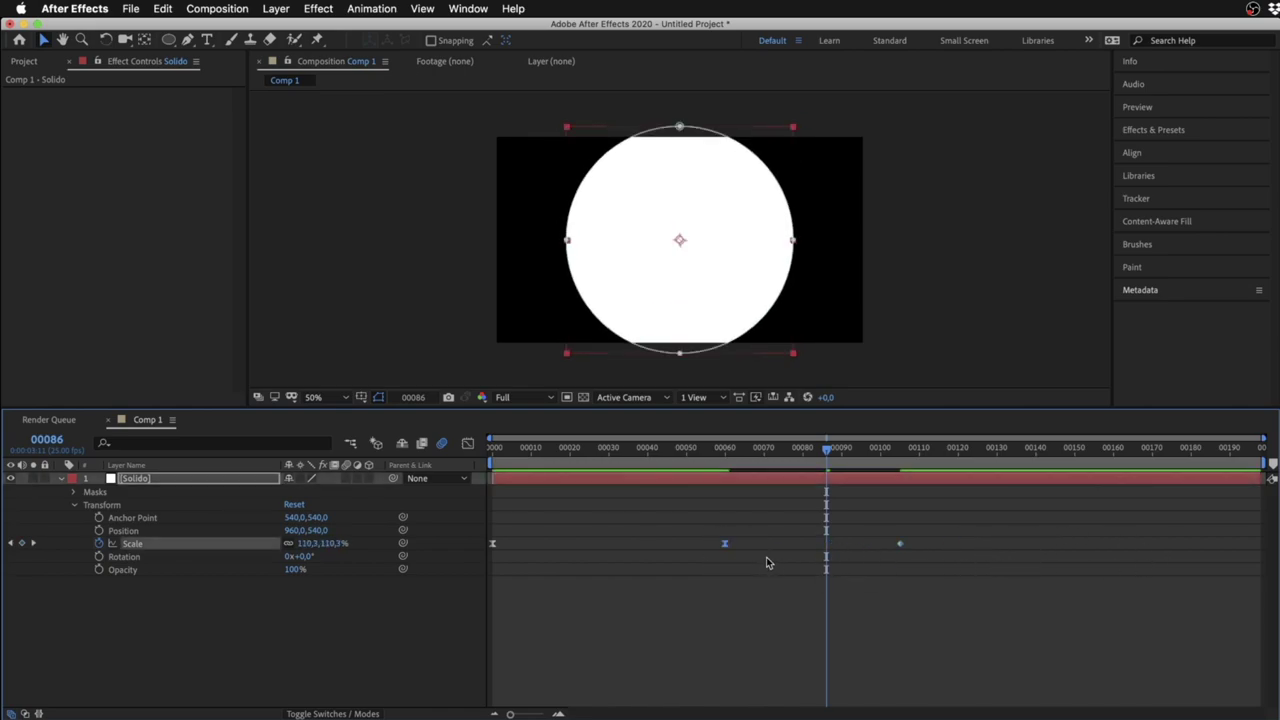
{"action": "mouse_move", "coordinate": [680, 526]}
{"action": "left_mouse_down"}
{"action": "mouse_move", "coordinate": [723, 562]}
{"action": "mouse_move", "coordinate": [697, 556]}
{"action": "mouse_move", "coordinate": [745, 580]}
{"action": "left_mouse_up"}
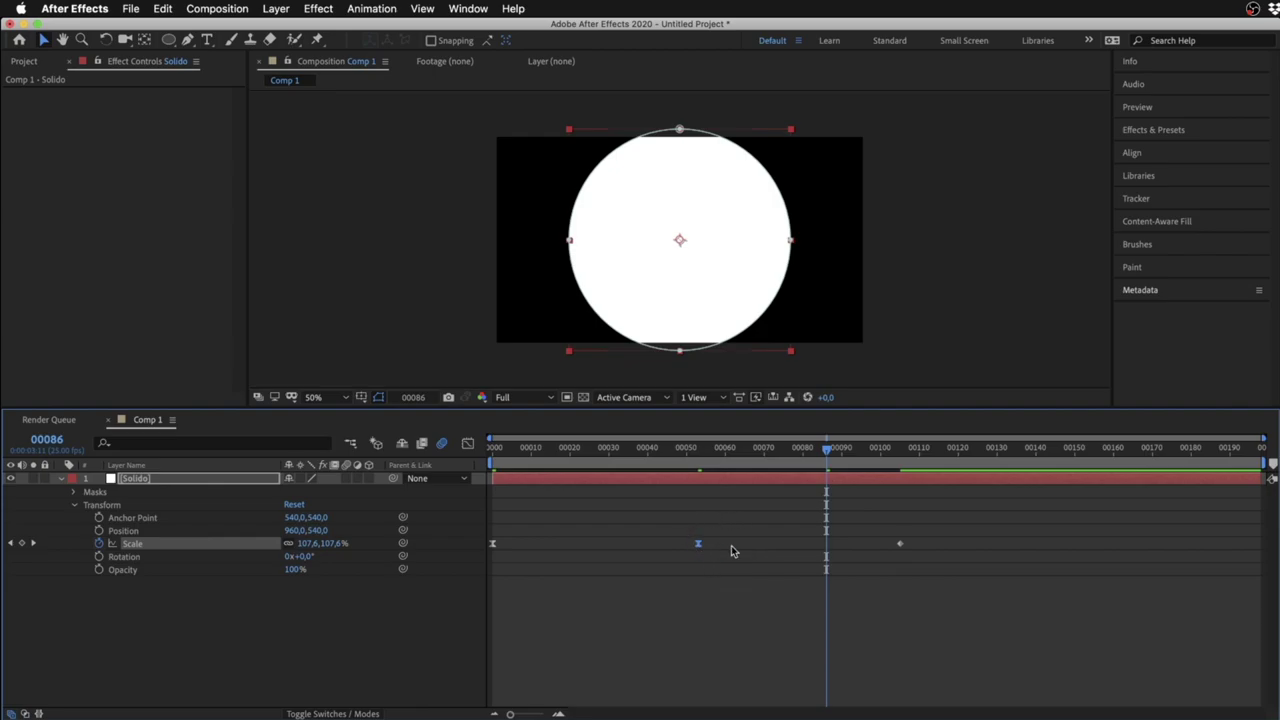
Change the interpolation of the frame-30 overshoot keyframe with Cmd-click
{"action": "left_click_drag", "start_coordinate": [786, 517], "coordinate": [451, 597]}
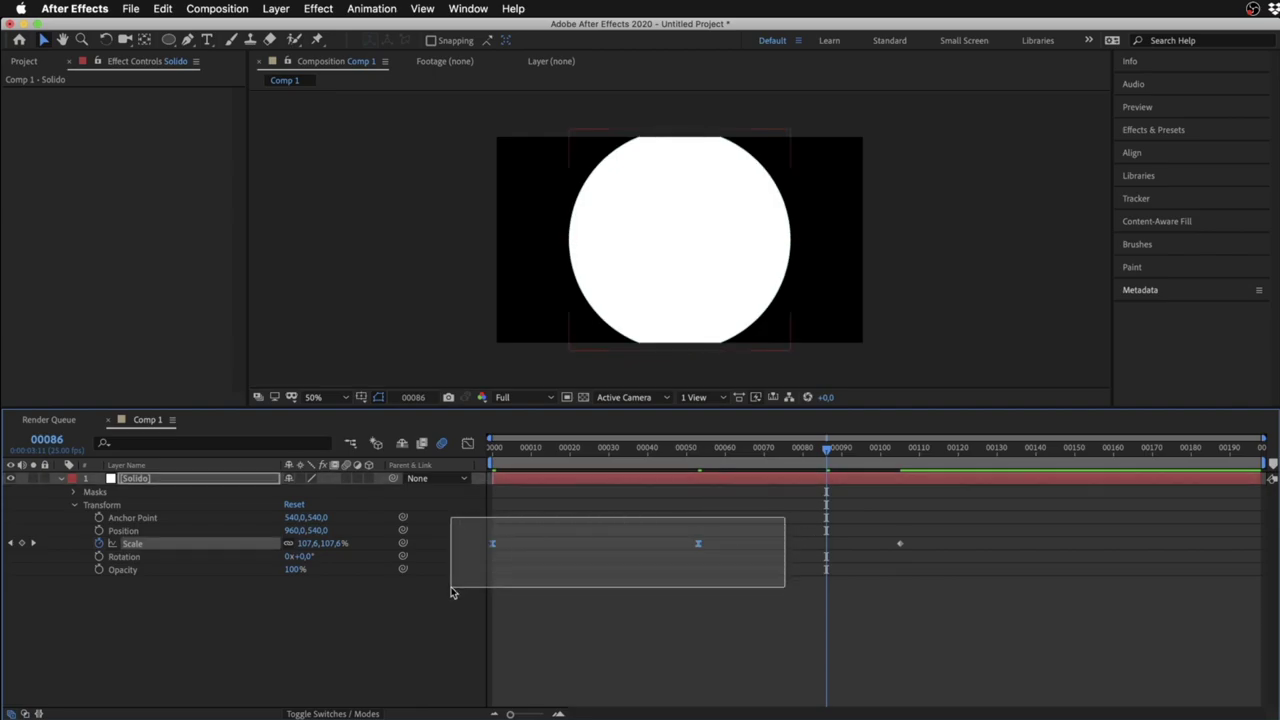
{"action": "left_click_drag", "start_coordinate": [916, 525], "coordinate": [460, 575]}
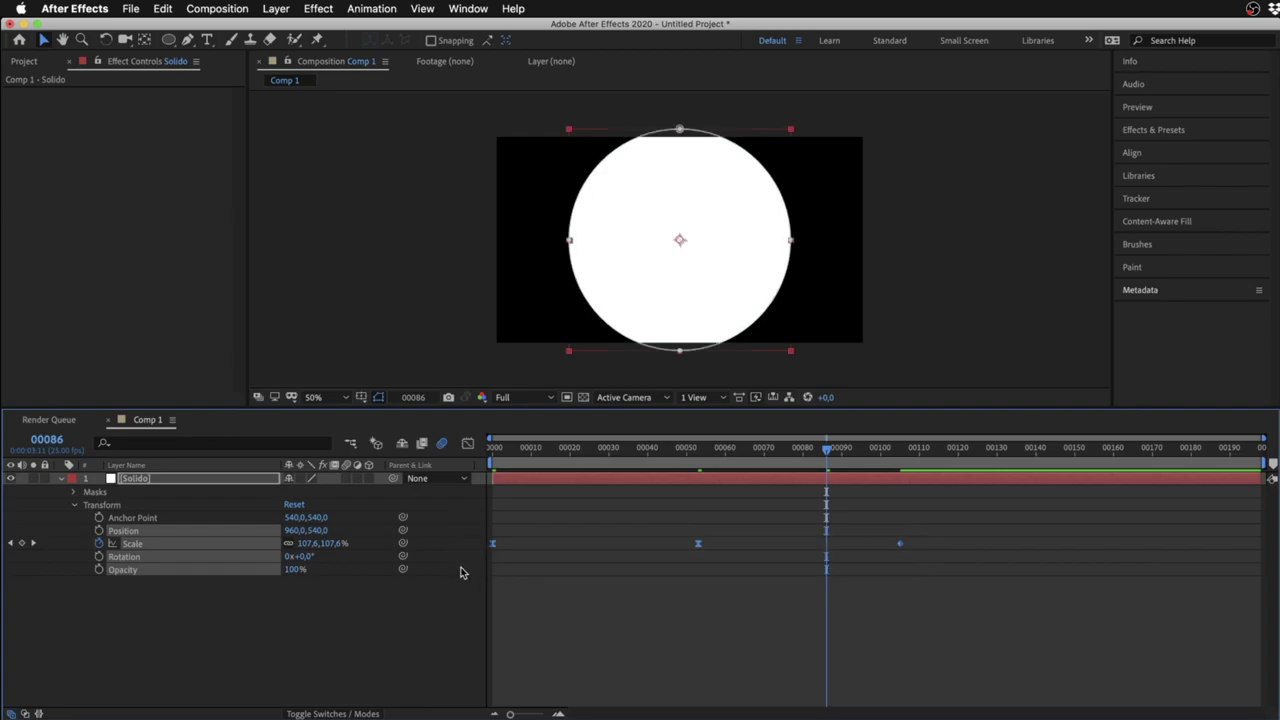
{"action": "left_click", "coordinate": [731, 603]}
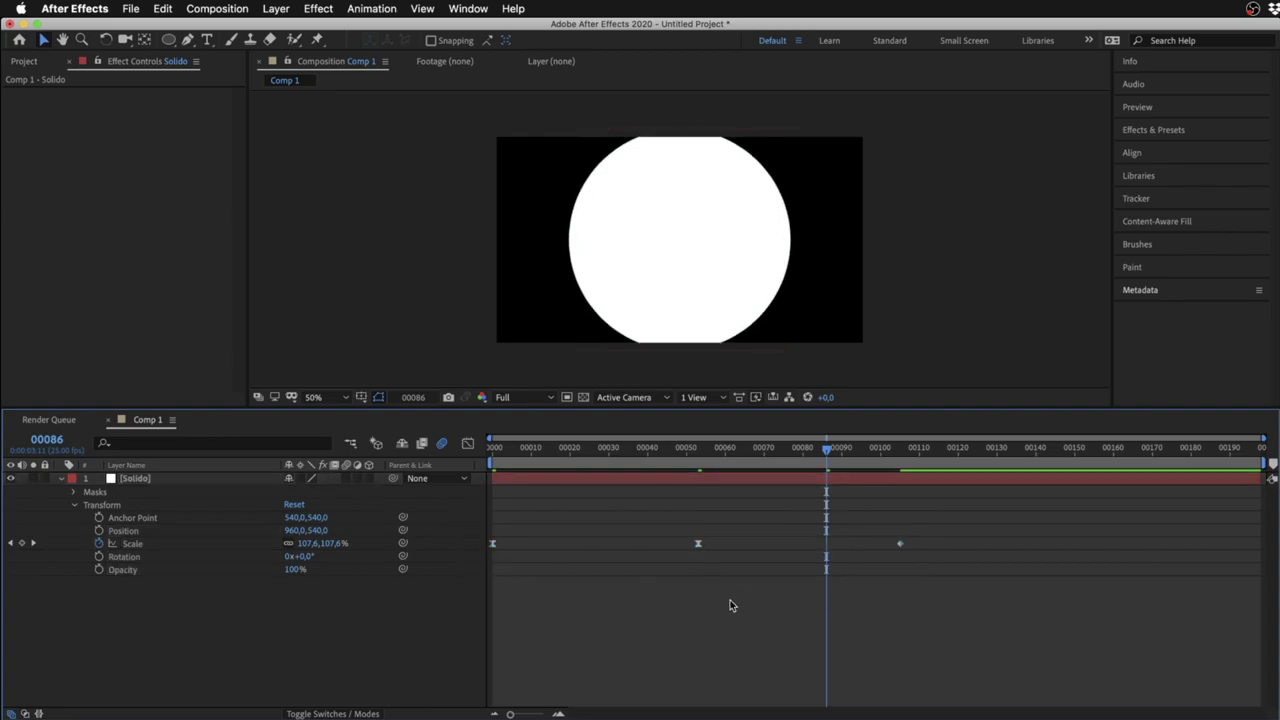
{"action": "left_click", "coordinate": [697, 545]}
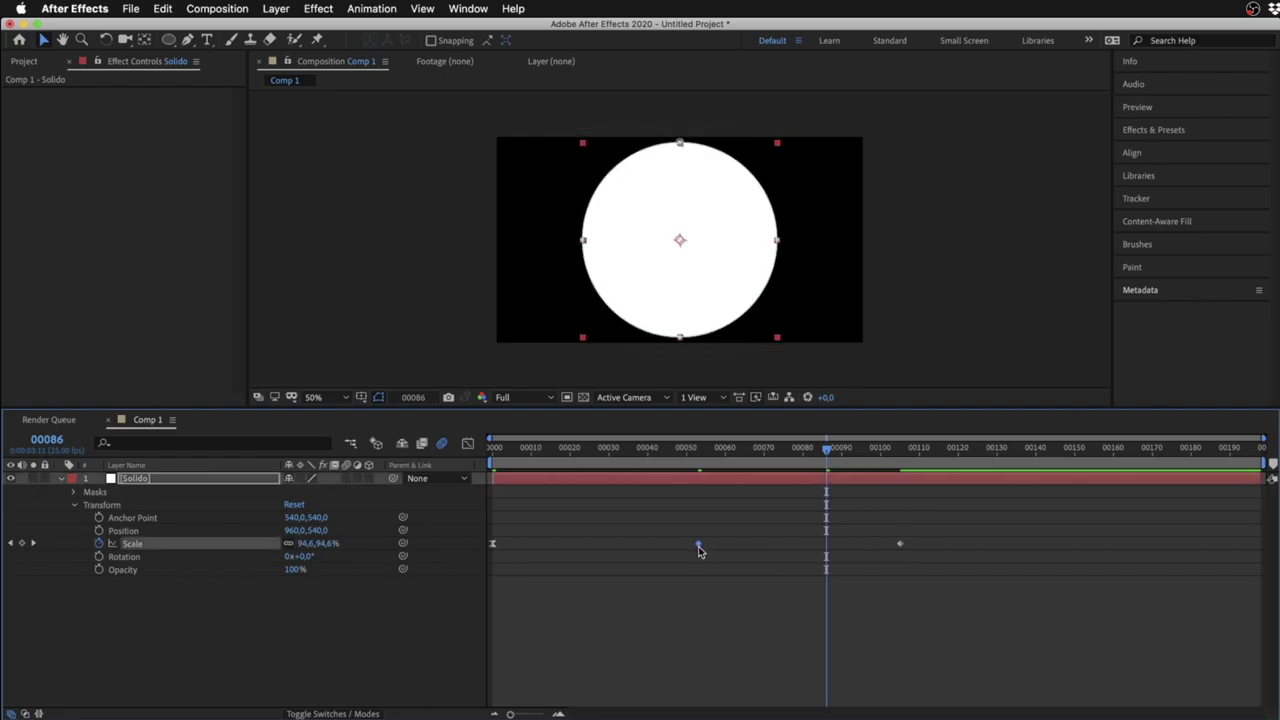
{"action": "left_click", "coordinate": [698, 546], "text": "ctrl"}
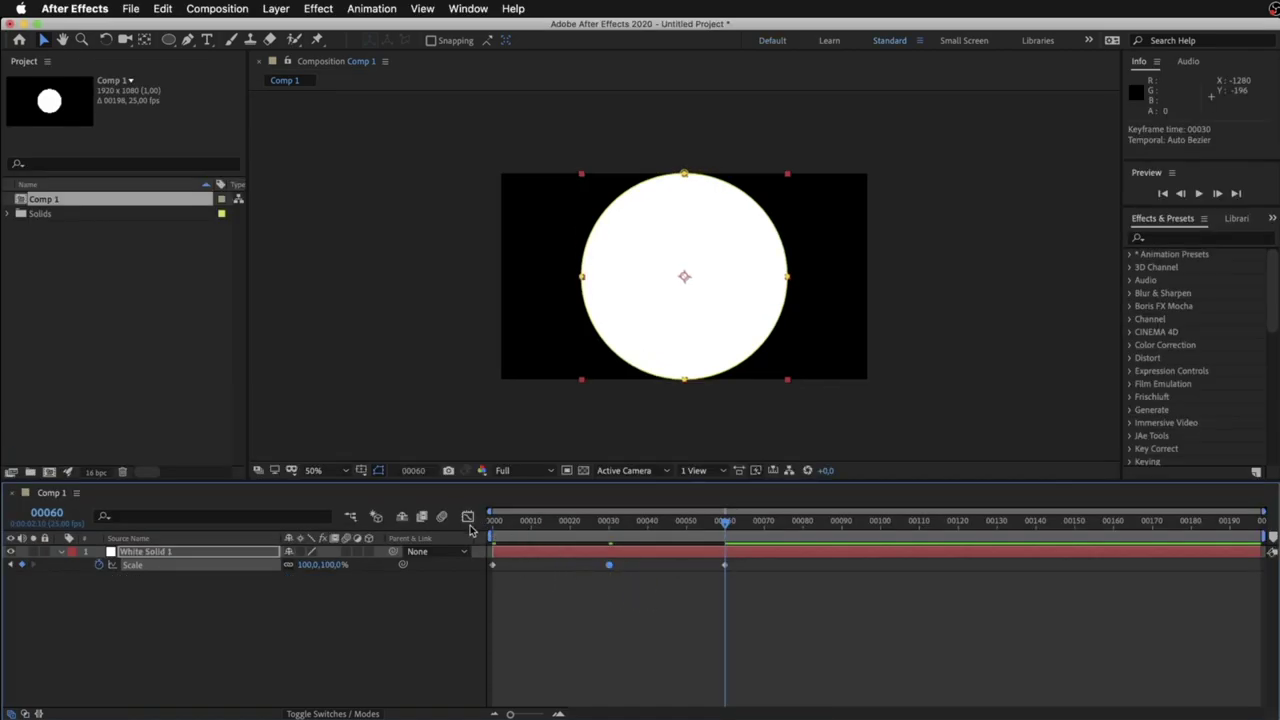
In the Scale graph, make the frame-30 peak keyframe's Bezier handles horizontal so it tops out at exactly 120%
{"action": "left_click", "coordinate": [468, 517]}
{"action": "left_click", "coordinate": [608, 563], "text": "super"}
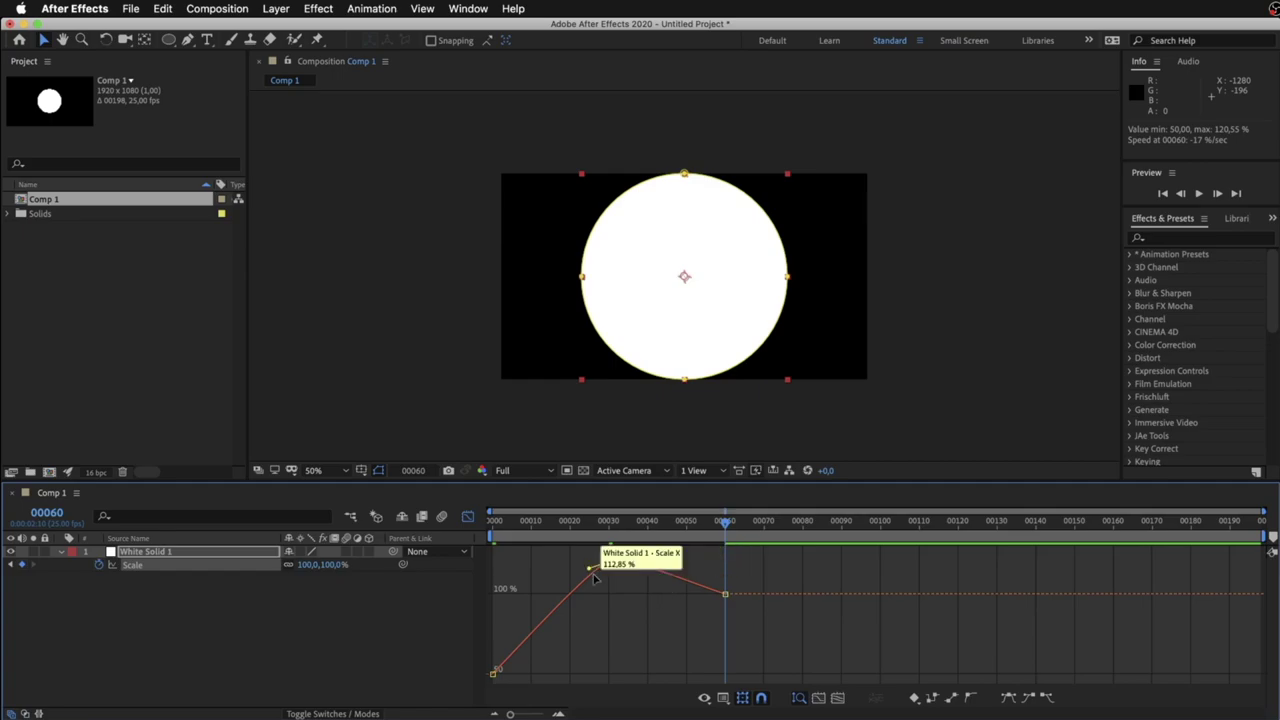
{"action": "left_click_drag", "start_coordinate": [630, 557], "coordinate": [648, 562]}
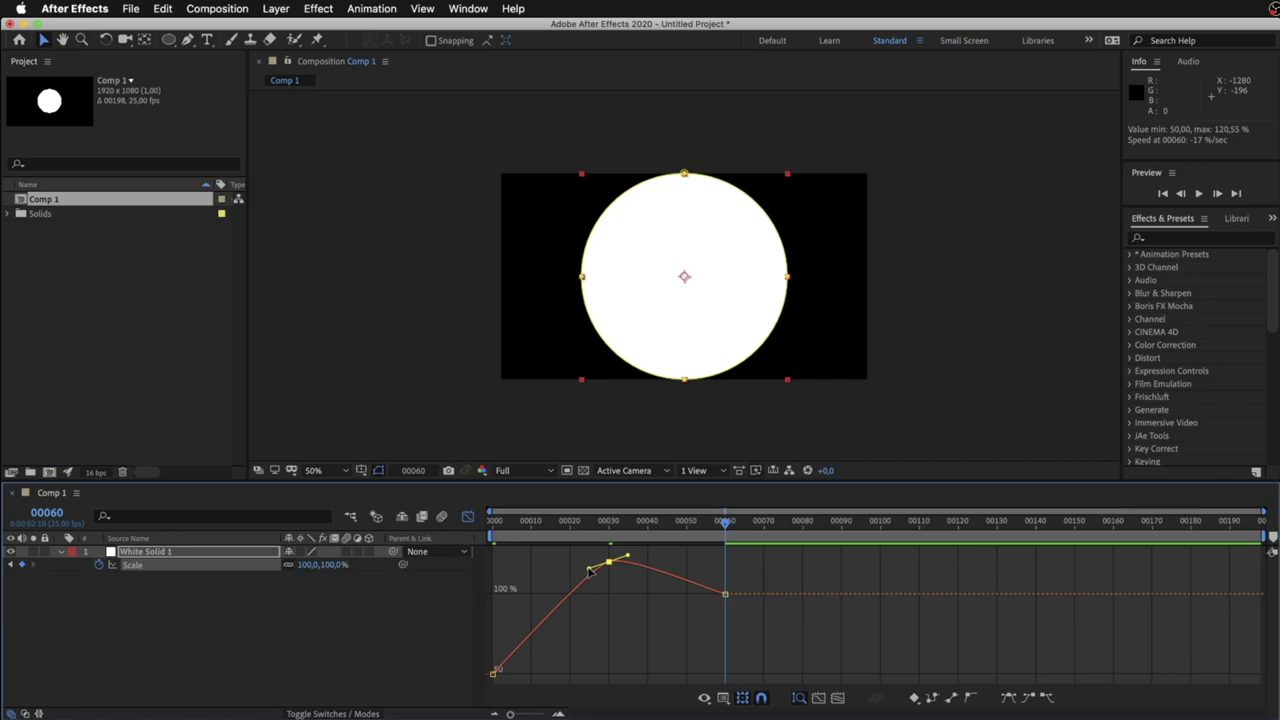
{"action": "left_click_drag", "start_coordinate": [588, 569], "coordinate": [589, 562]}
{"action": "left_click", "coordinate": [650, 588]}
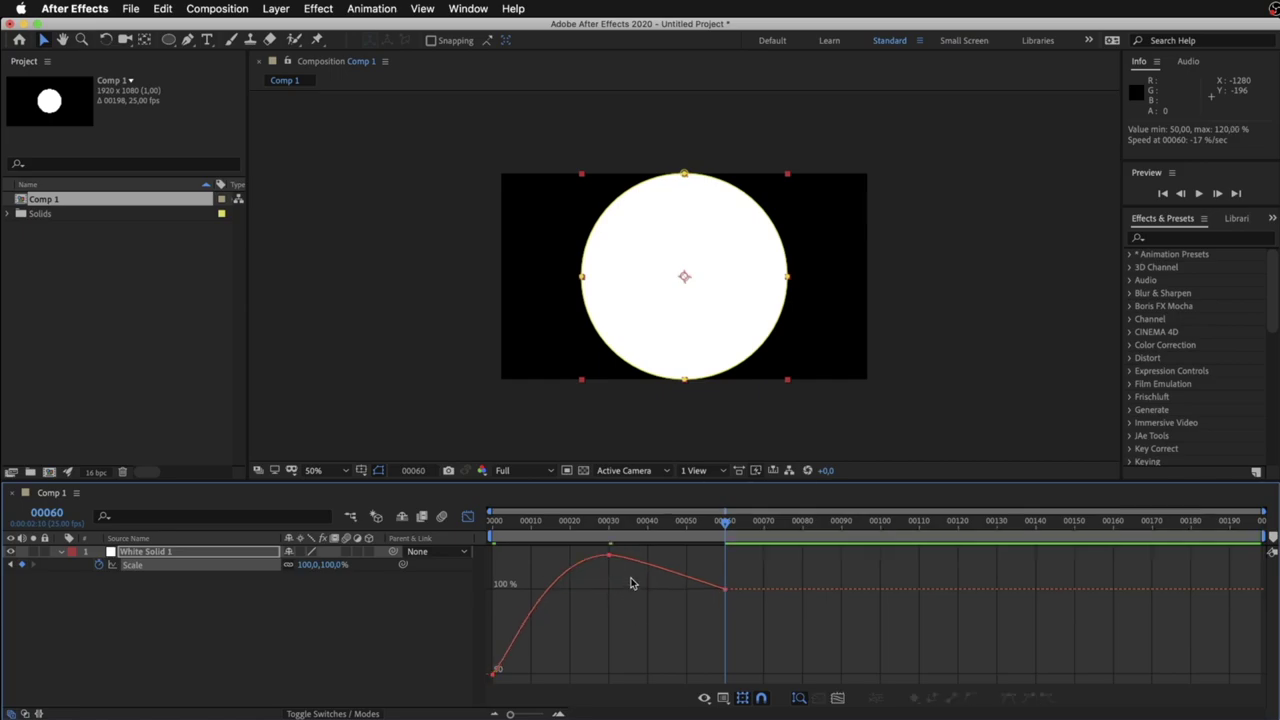
{"action": "left_click_drag", "start_coordinate": [642, 553], "coordinate": [544, 594]}
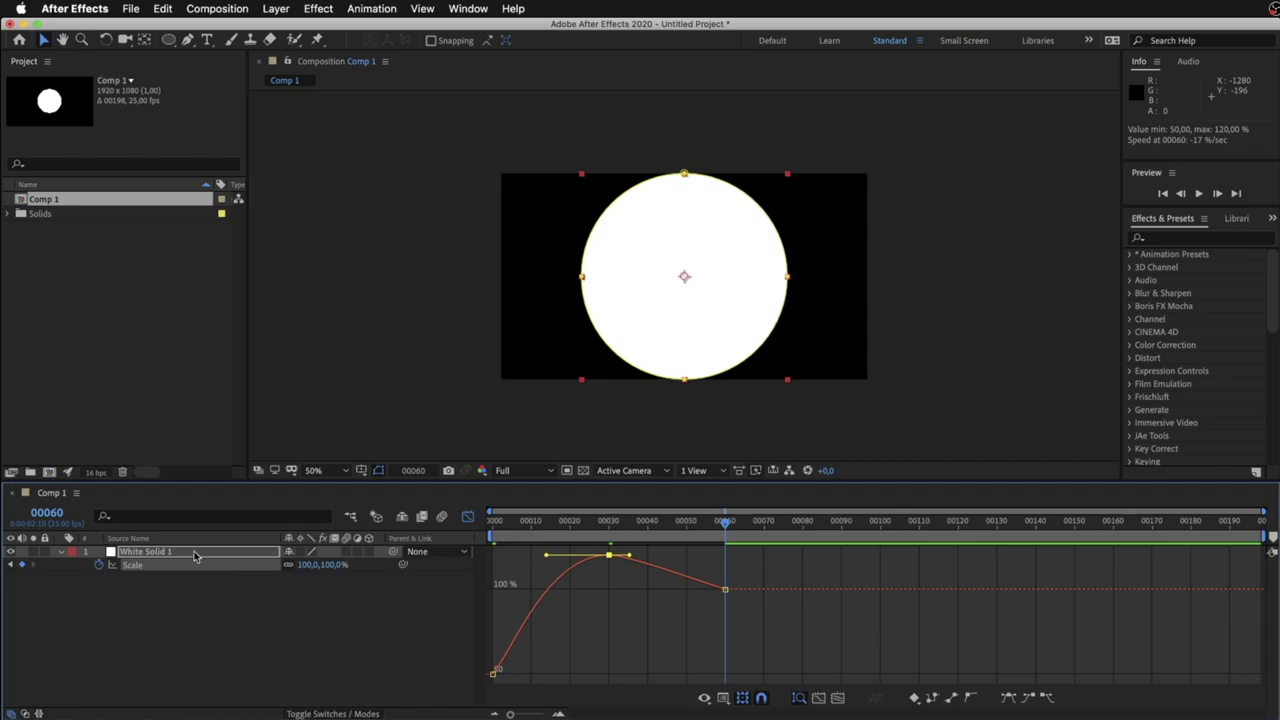
Expand White Solid 1's Transform properties and set a Position keyframe at frame 60 (960,540)
{"action": "left_click", "coordinate": [195, 552]}
{"action": "left_click", "coordinate": [61, 551]}
{"action": "left_click", "coordinate": [61, 551]}
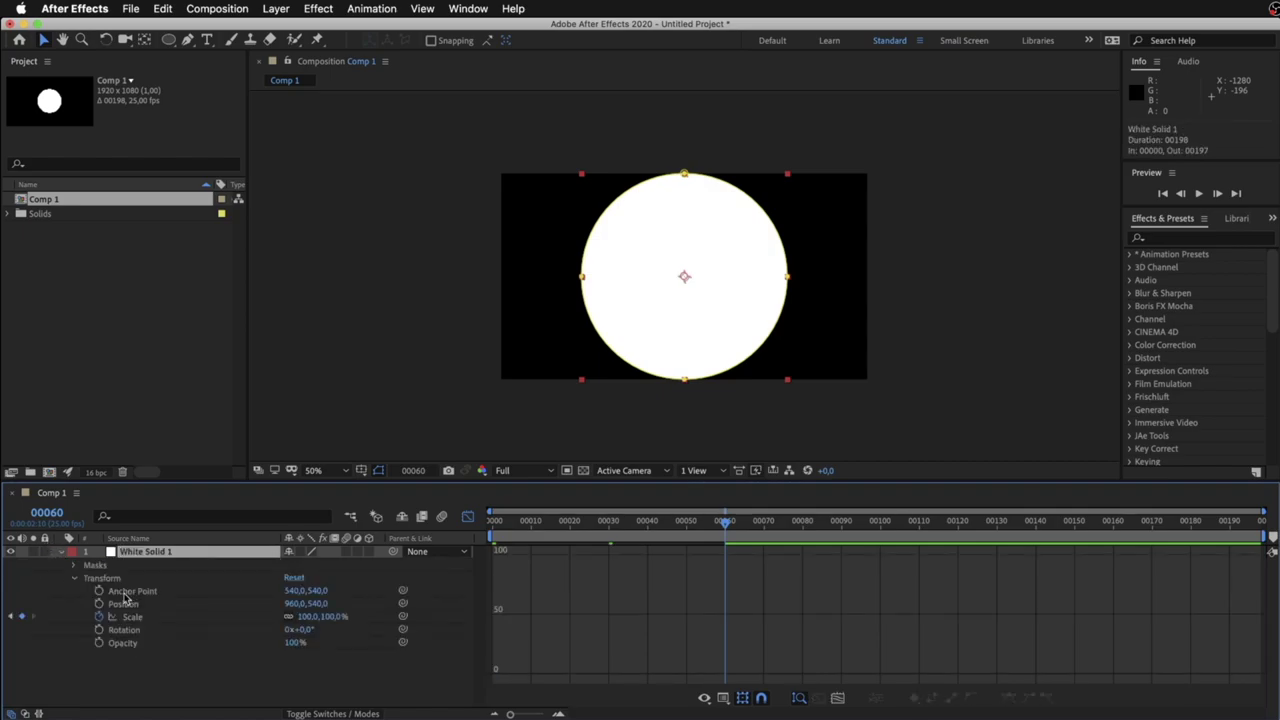
{"action": "left_click", "coordinate": [99, 605]}
At frame 0, move the circle right to 1620,540, then graph the Position curve
{"action": "left_click", "coordinate": [467, 516]}
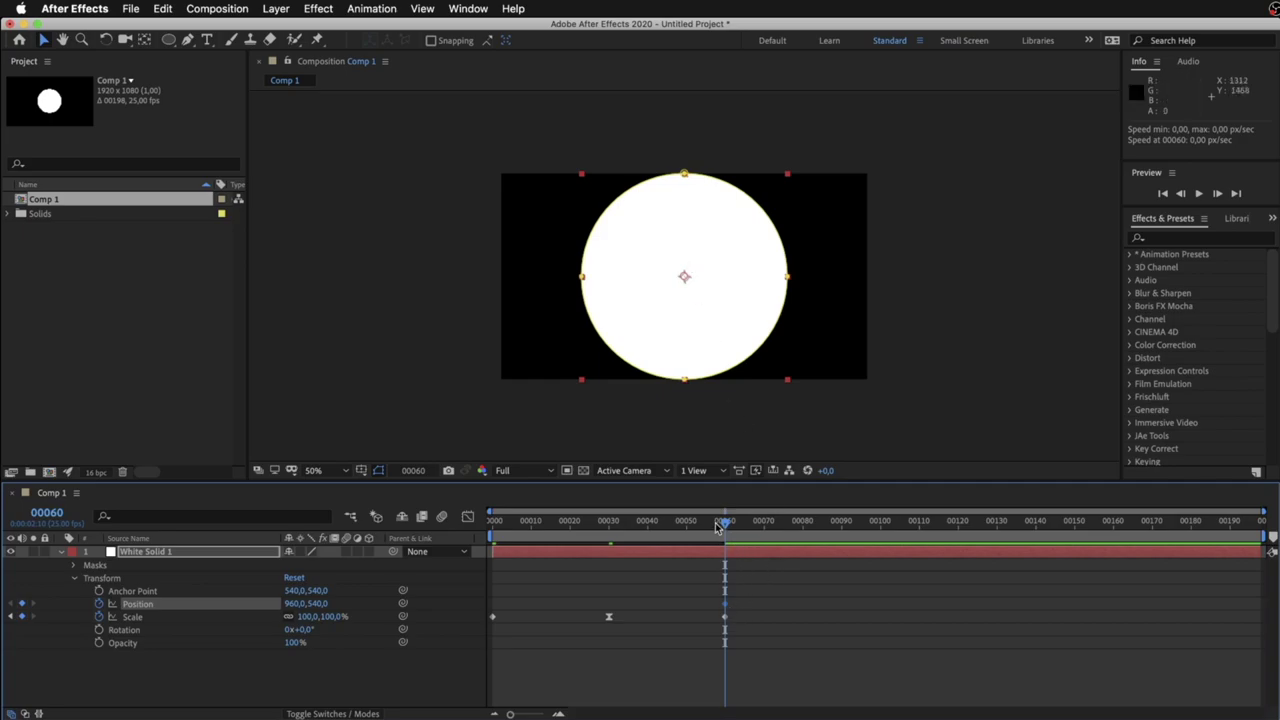
{"action": "left_click_drag", "start_coordinate": [722, 522], "coordinate": [421, 502]}
{"action": "left_click_drag", "start_coordinate": [679, 318], "coordinate": [805, 318]}
{"action": "left_click", "coordinate": [467, 516]}
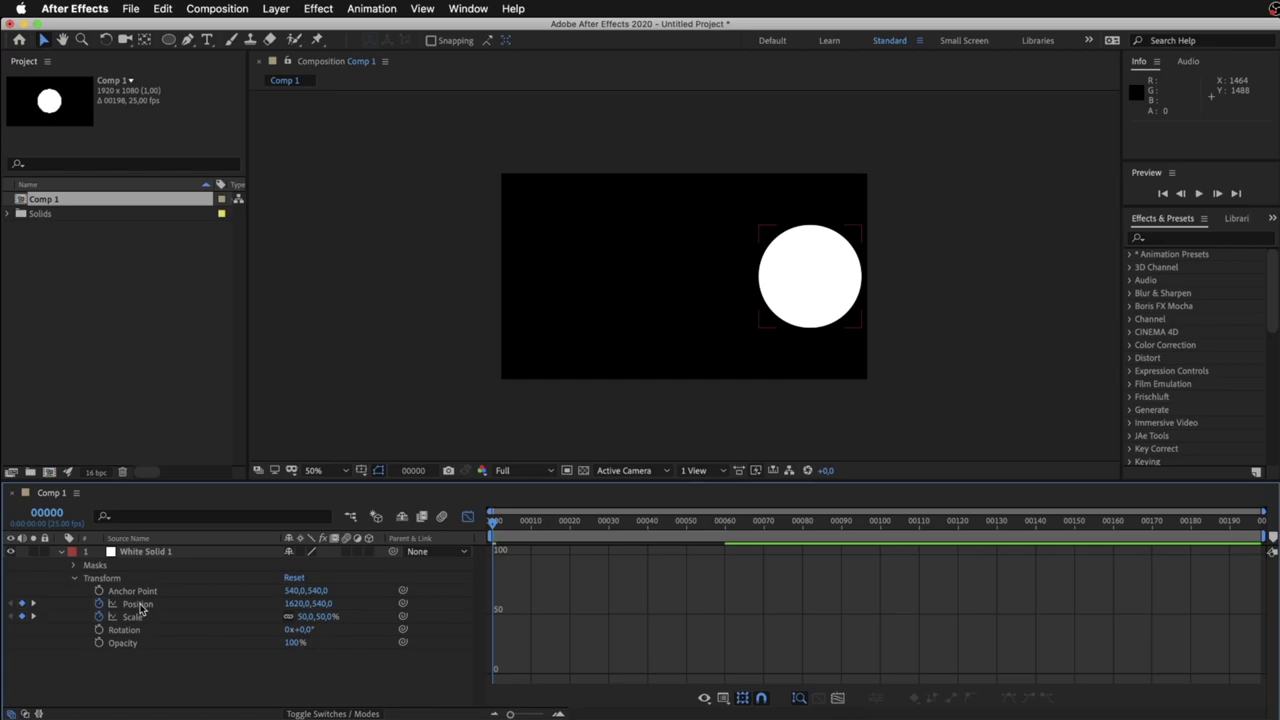
{"action": "left_click", "coordinate": [137, 604]}
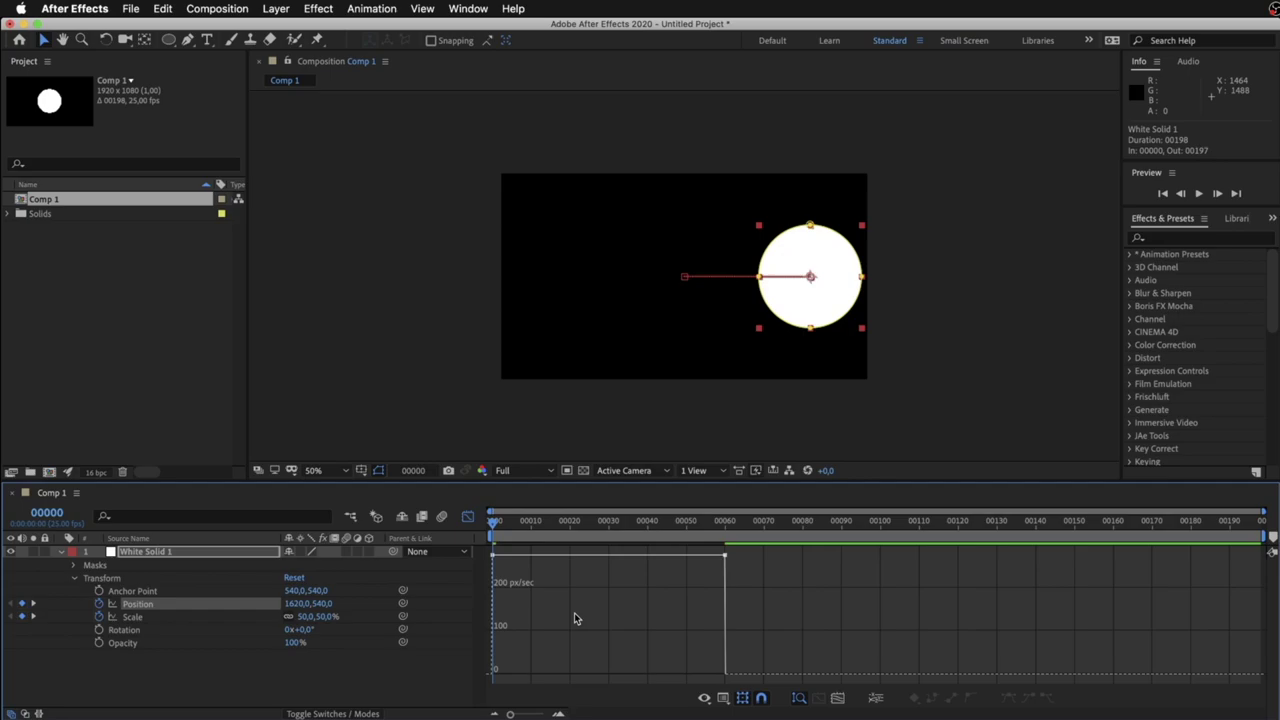
Display the Position property's speed graph in the Graph Editor
{"action": "left_click", "coordinate": [178, 617]}
{"action": "left_click", "coordinate": [178, 606]}
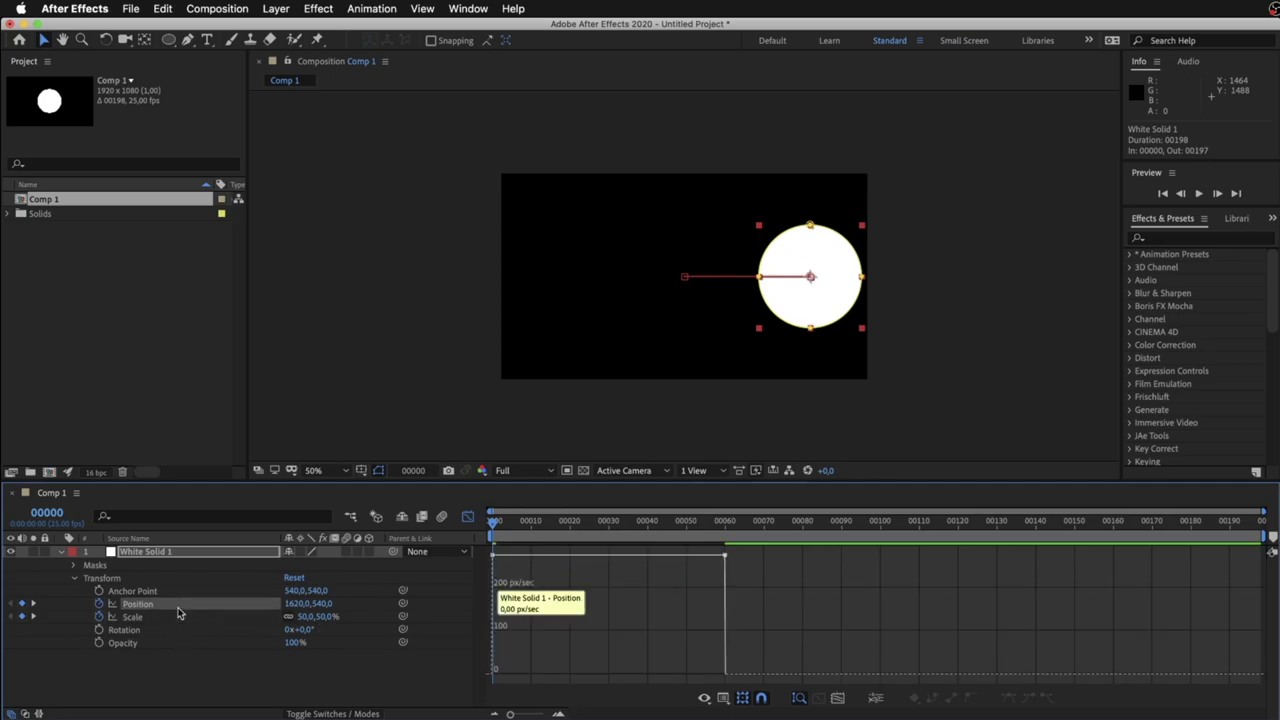
{"action": "right_click", "coordinate": [634, 600]}
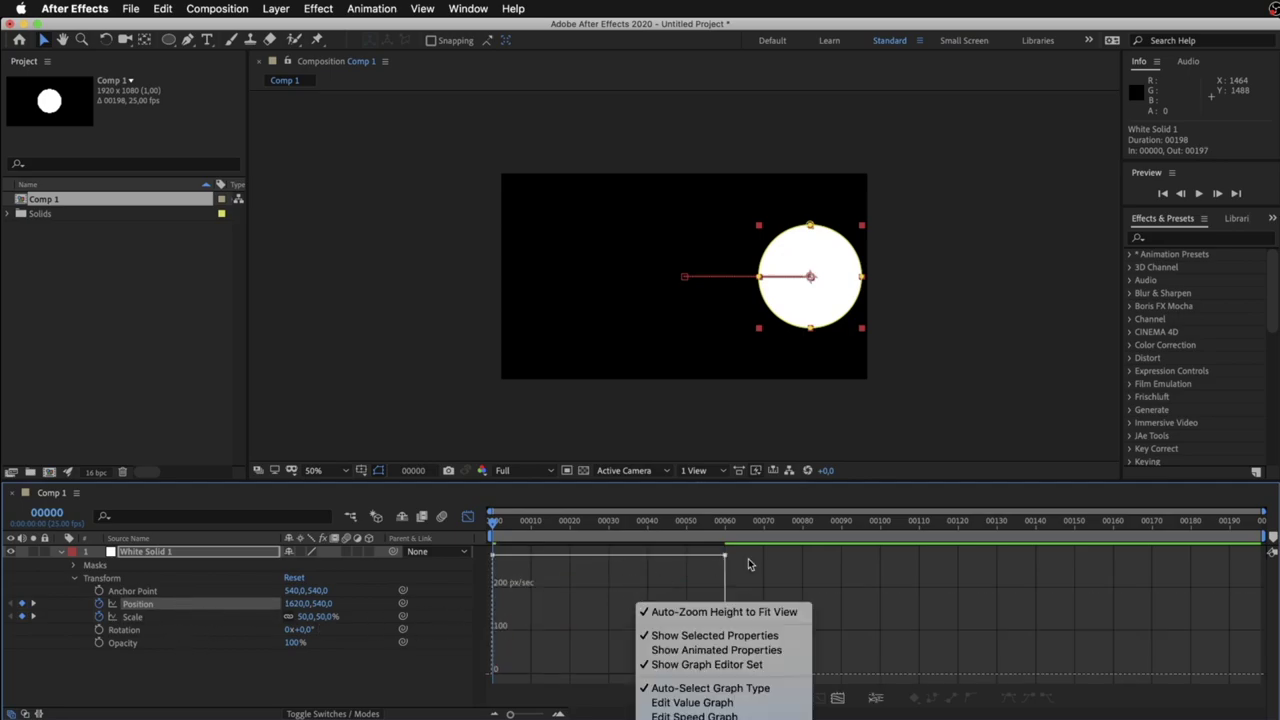
{"action": "left_click", "coordinate": [808, 550]}
{"action": "right_click", "coordinate": [808, 550]}
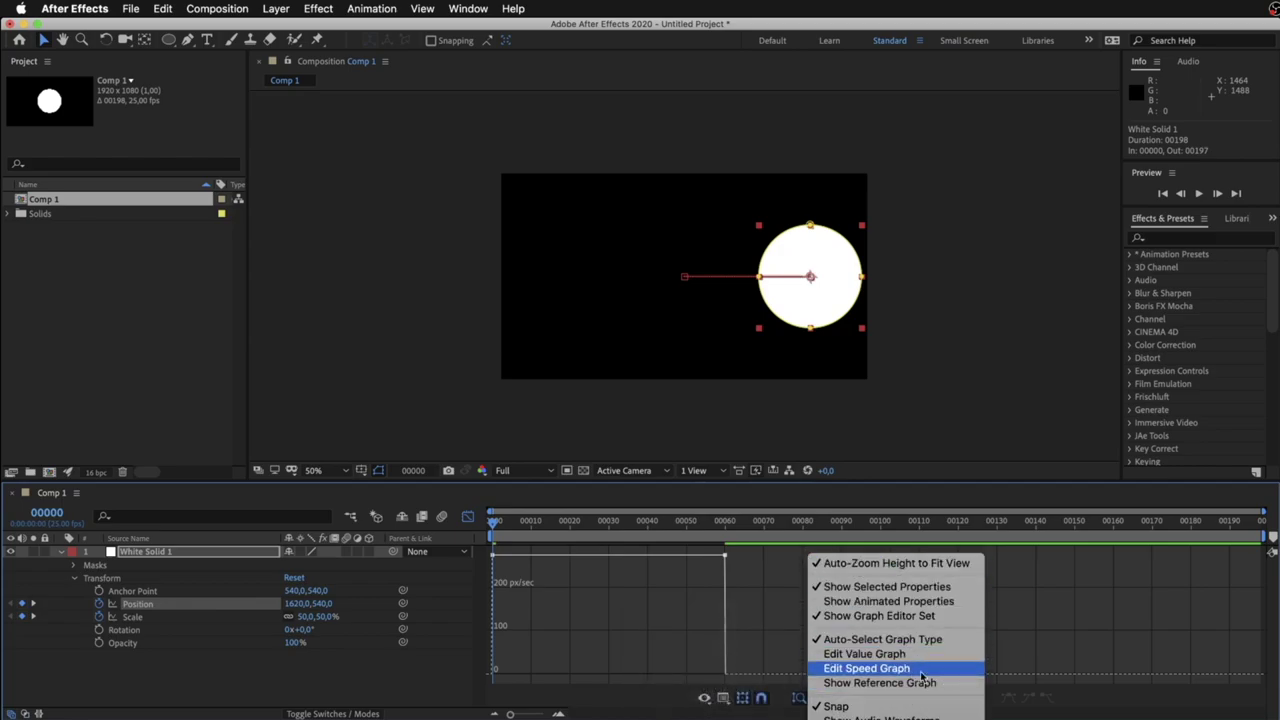
{"action": "left_click", "coordinate": [870, 654]}
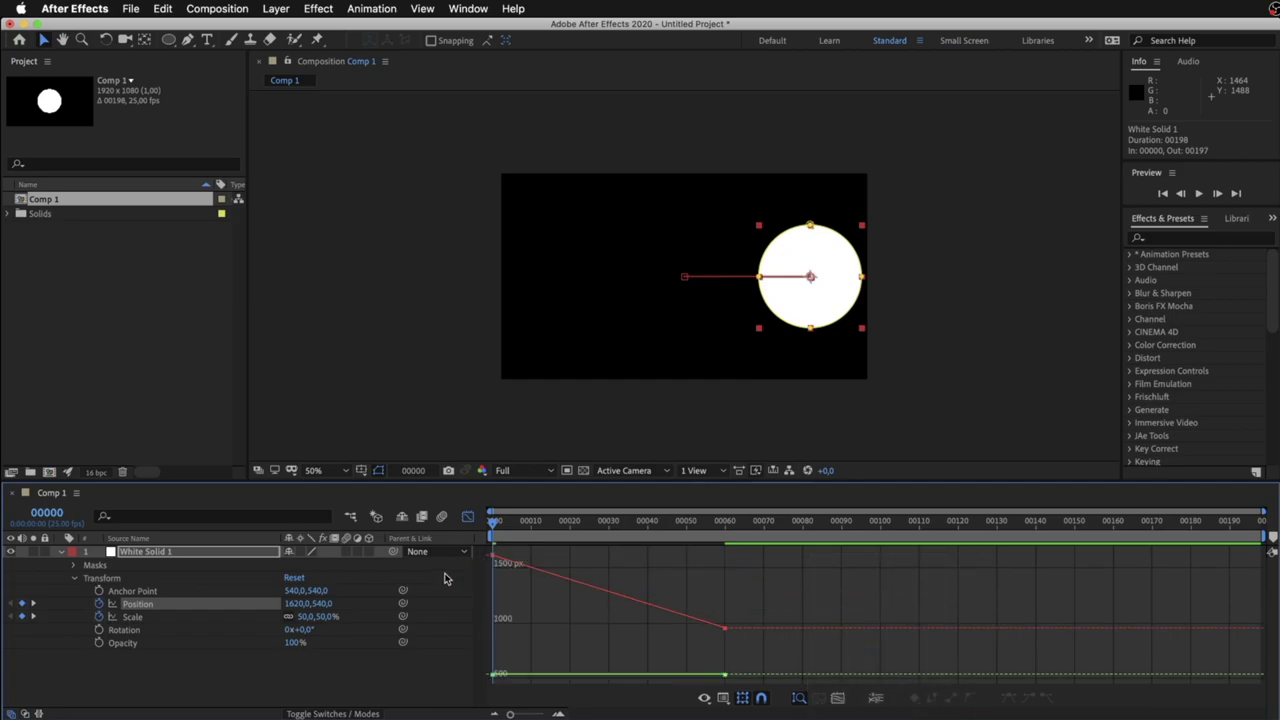
{"action": "right_click", "coordinate": [675, 588]}
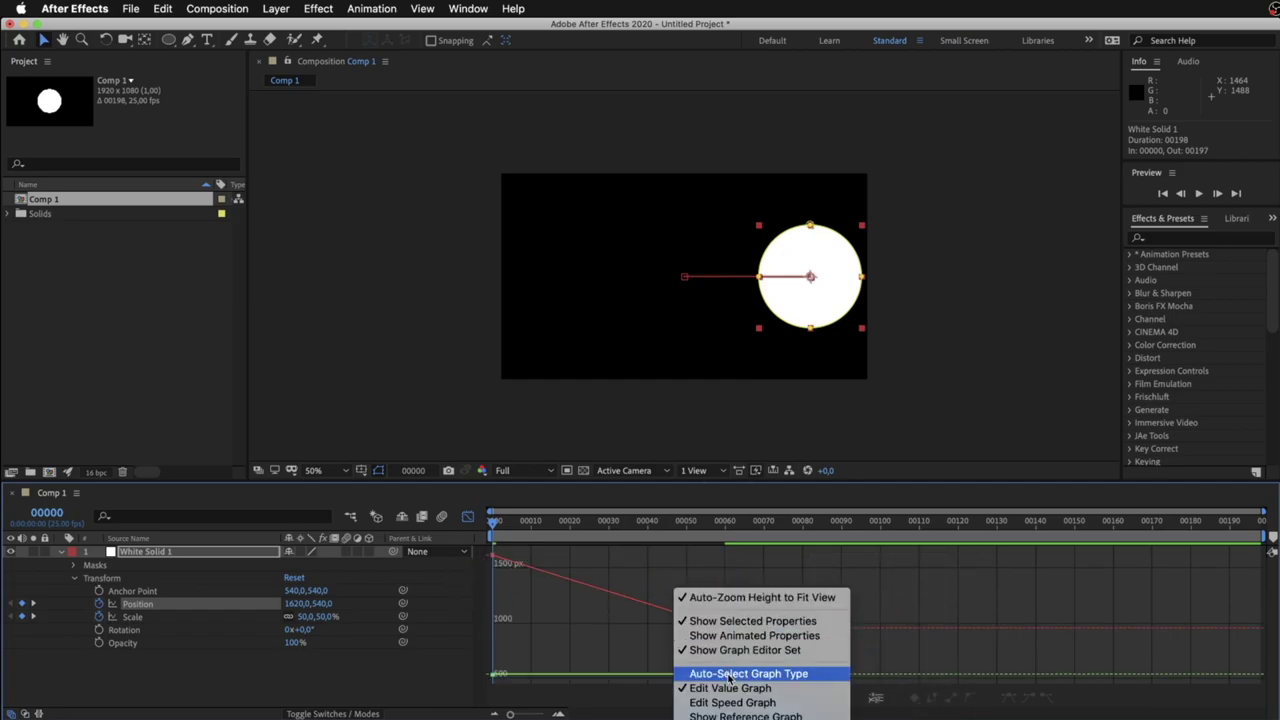
{"action": "left_click", "coordinate": [745, 703]}
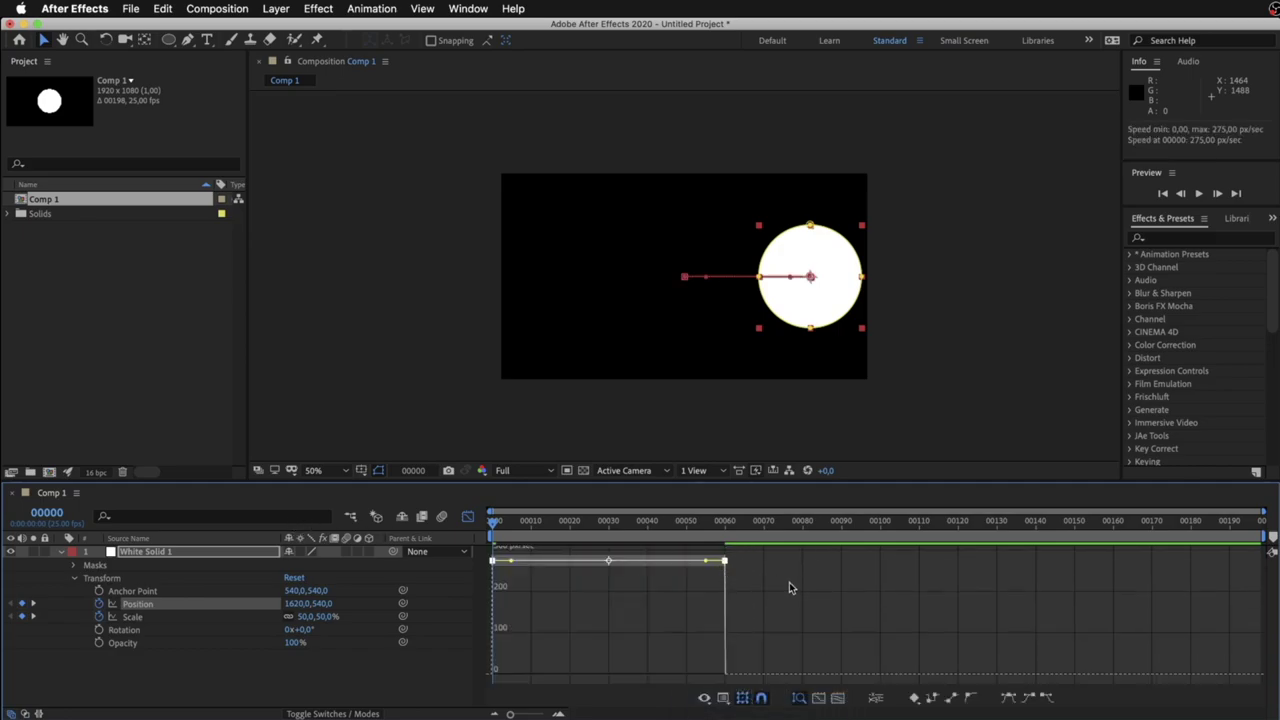
Apply Easy Ease to both Position keyframes and drag the influence left for a fast start, long slowdown
{"action": "left_click_drag", "start_coordinate": [822, 588], "coordinate": [700, 630]}
{"action": "left_click", "coordinate": [1008, 698]}
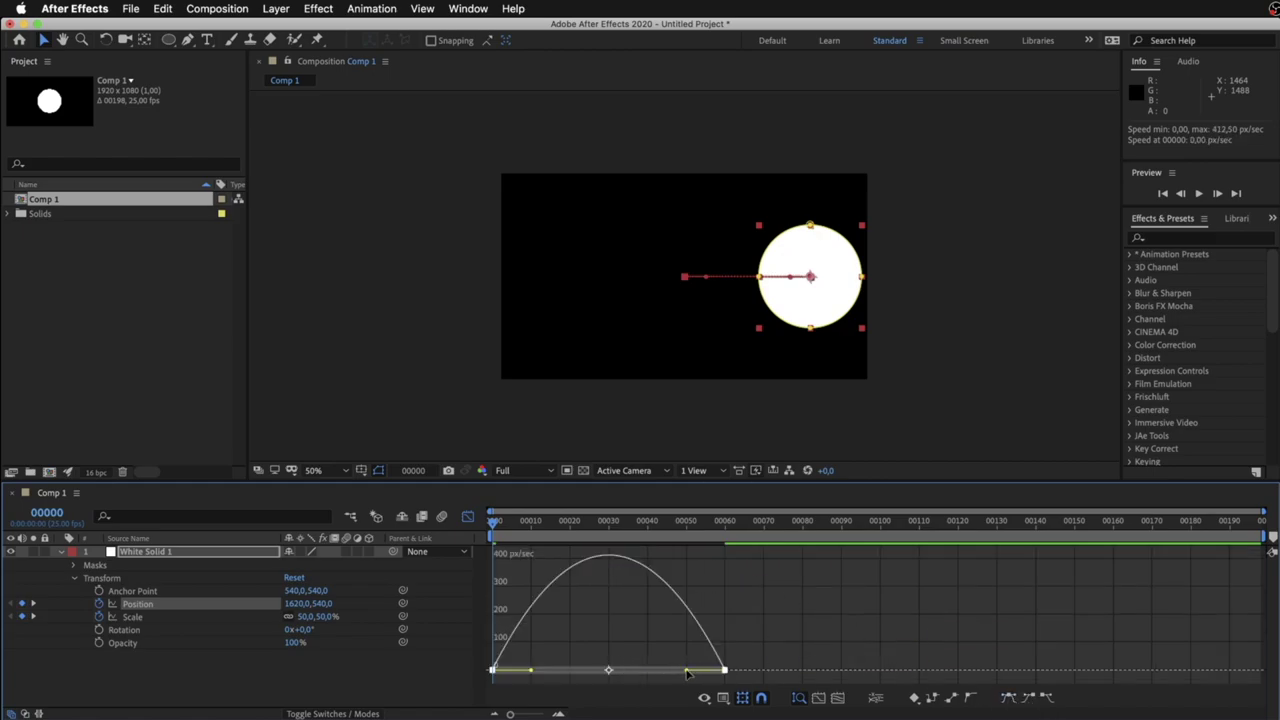
{"action": "left_click_drag", "start_coordinate": [687, 672], "coordinate": [599, 672]}
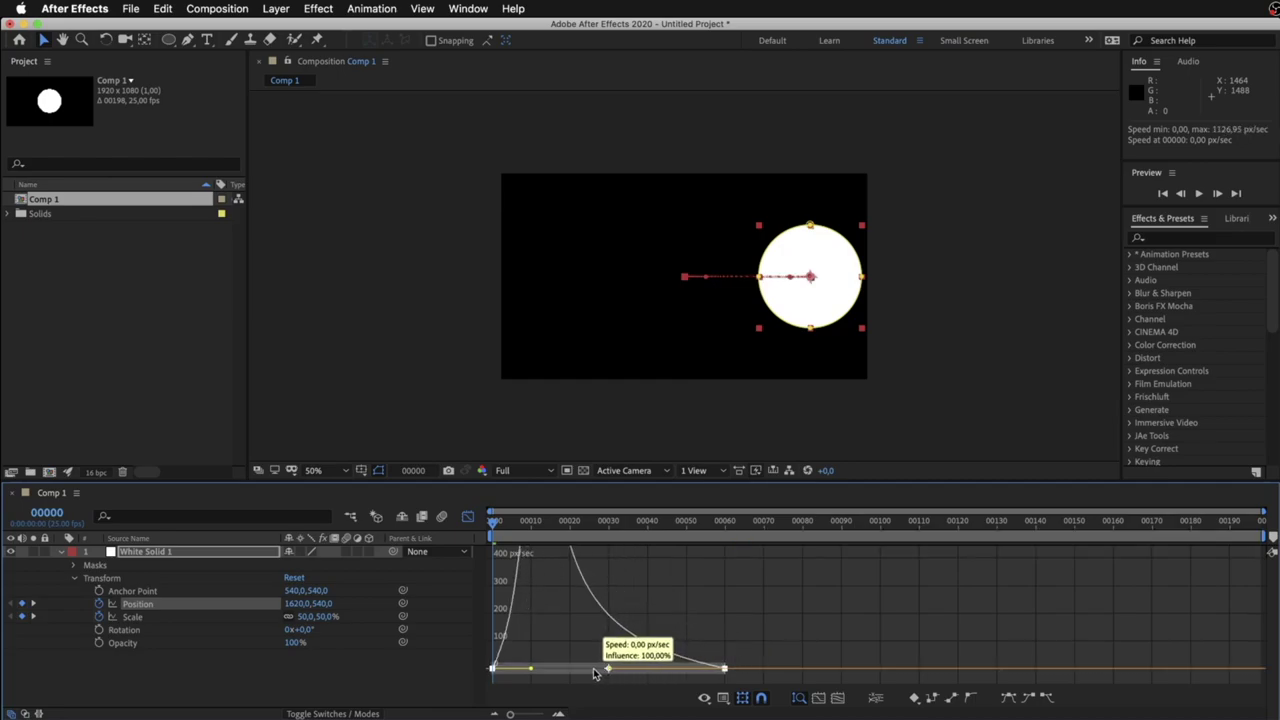
Preview the animation from the start of the composition
{"action": "key", "text": "space"}
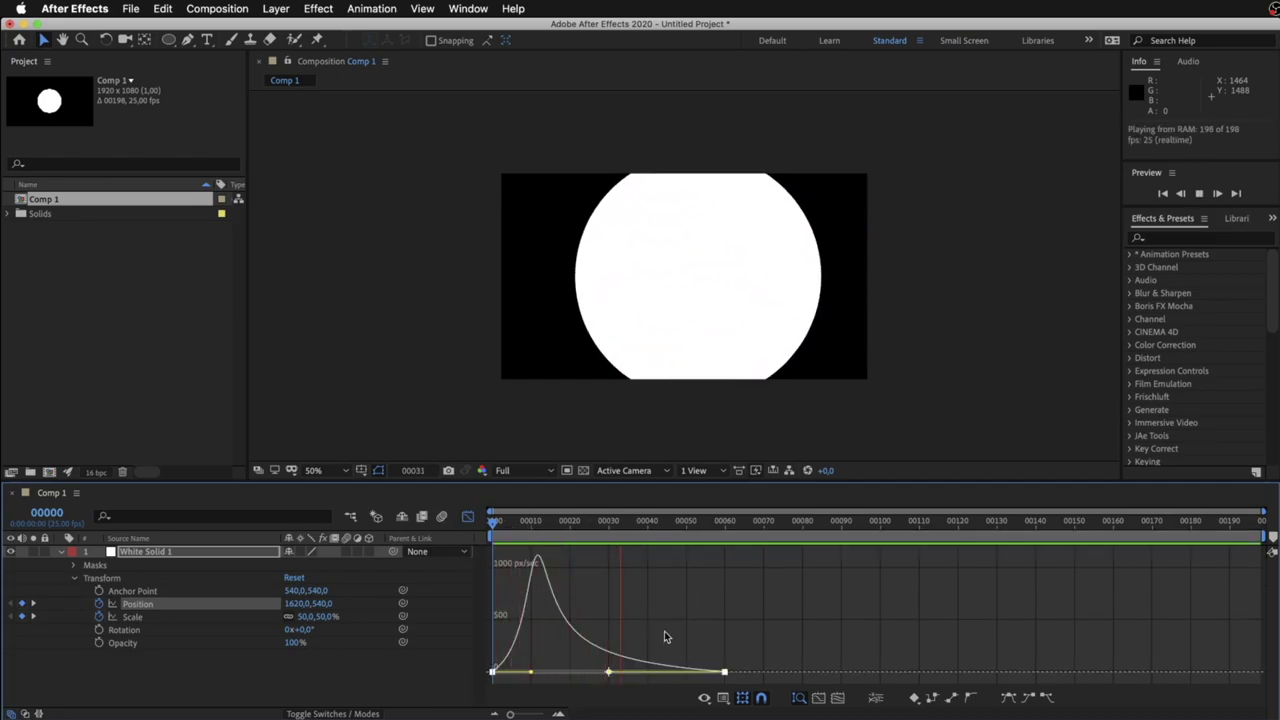
{"action": "key", "text": "space"}
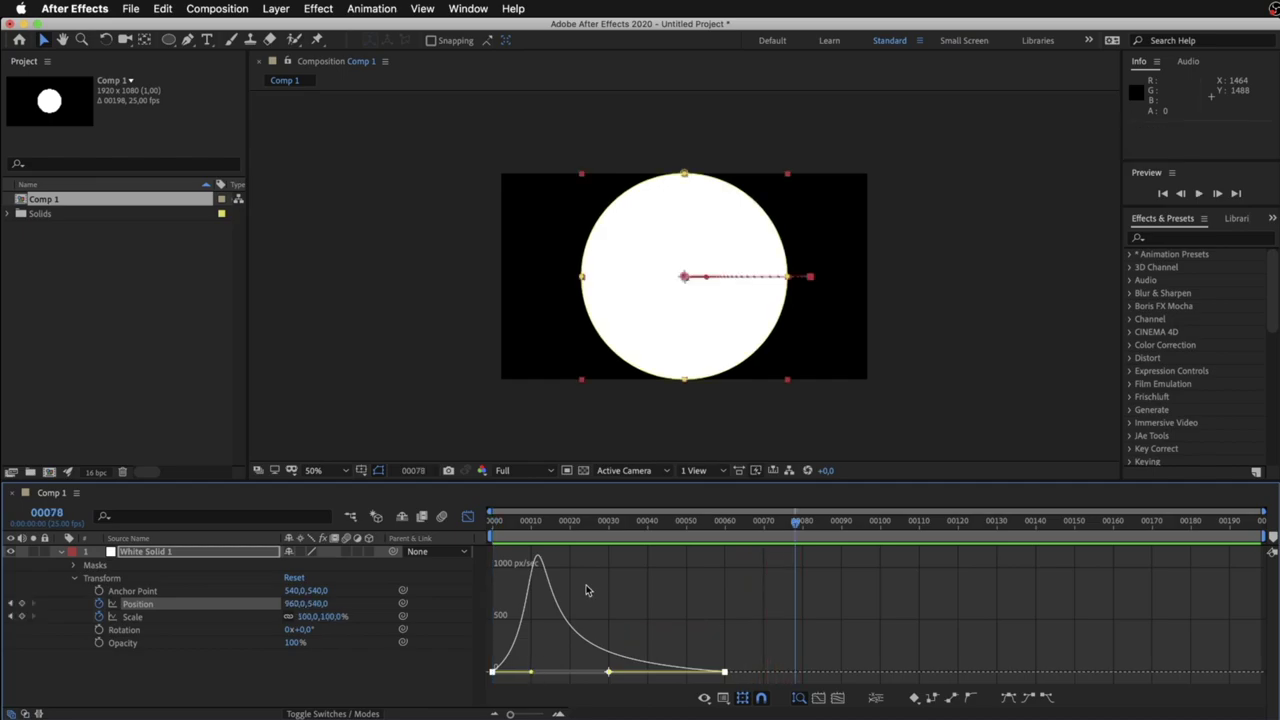
{"action": "key", "text": "Home"}
{"action": "key", "text": "space"}
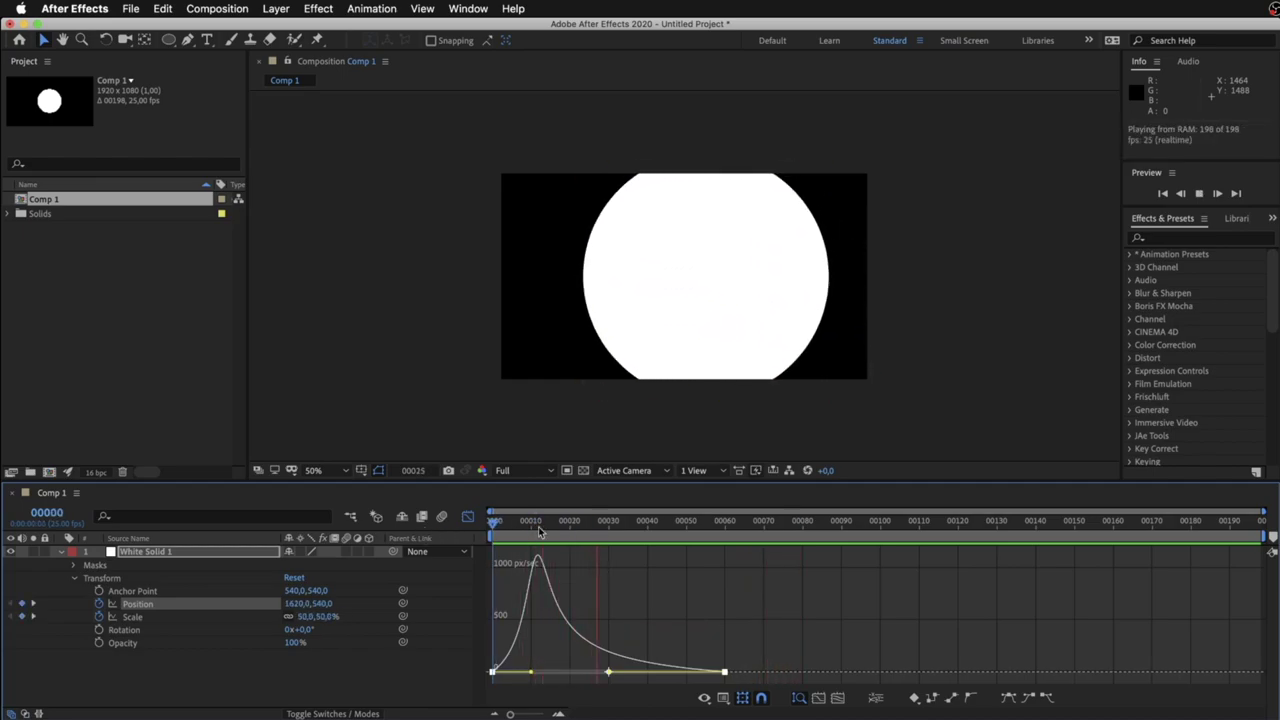